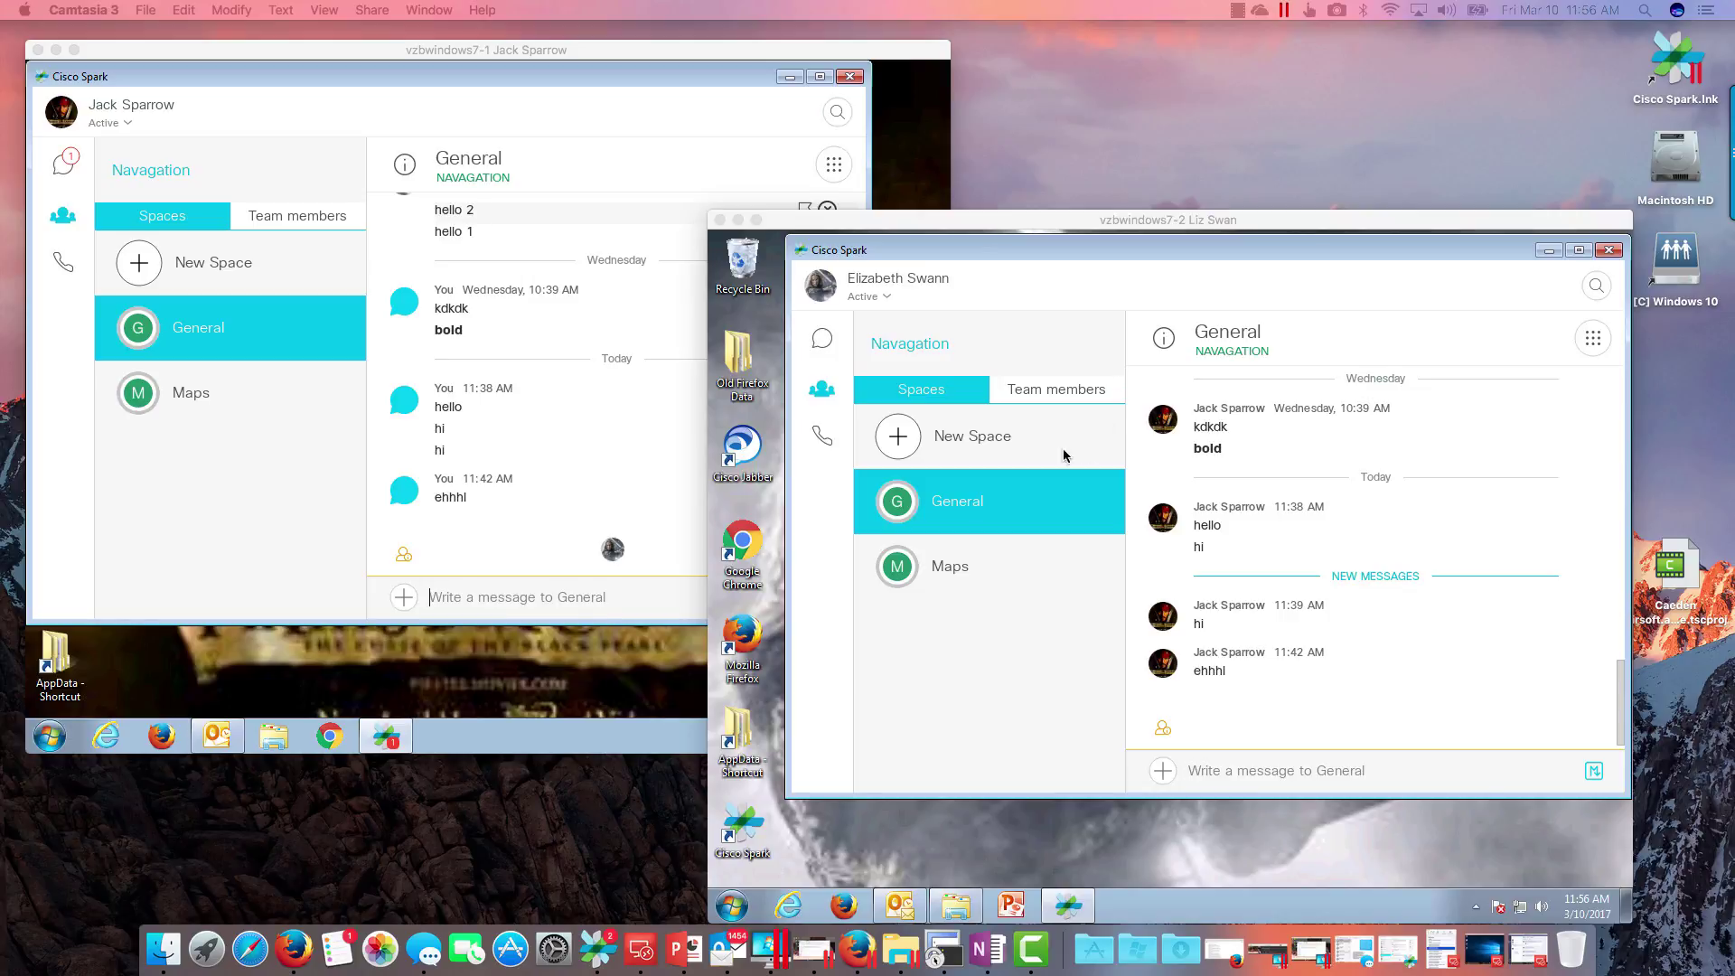
# Step: Send the message 'helel' to the General space from the sender's client
pyautogui.click(643, 220)
pyautogui.click(827, 339)
pyautogui.click(484, 597)
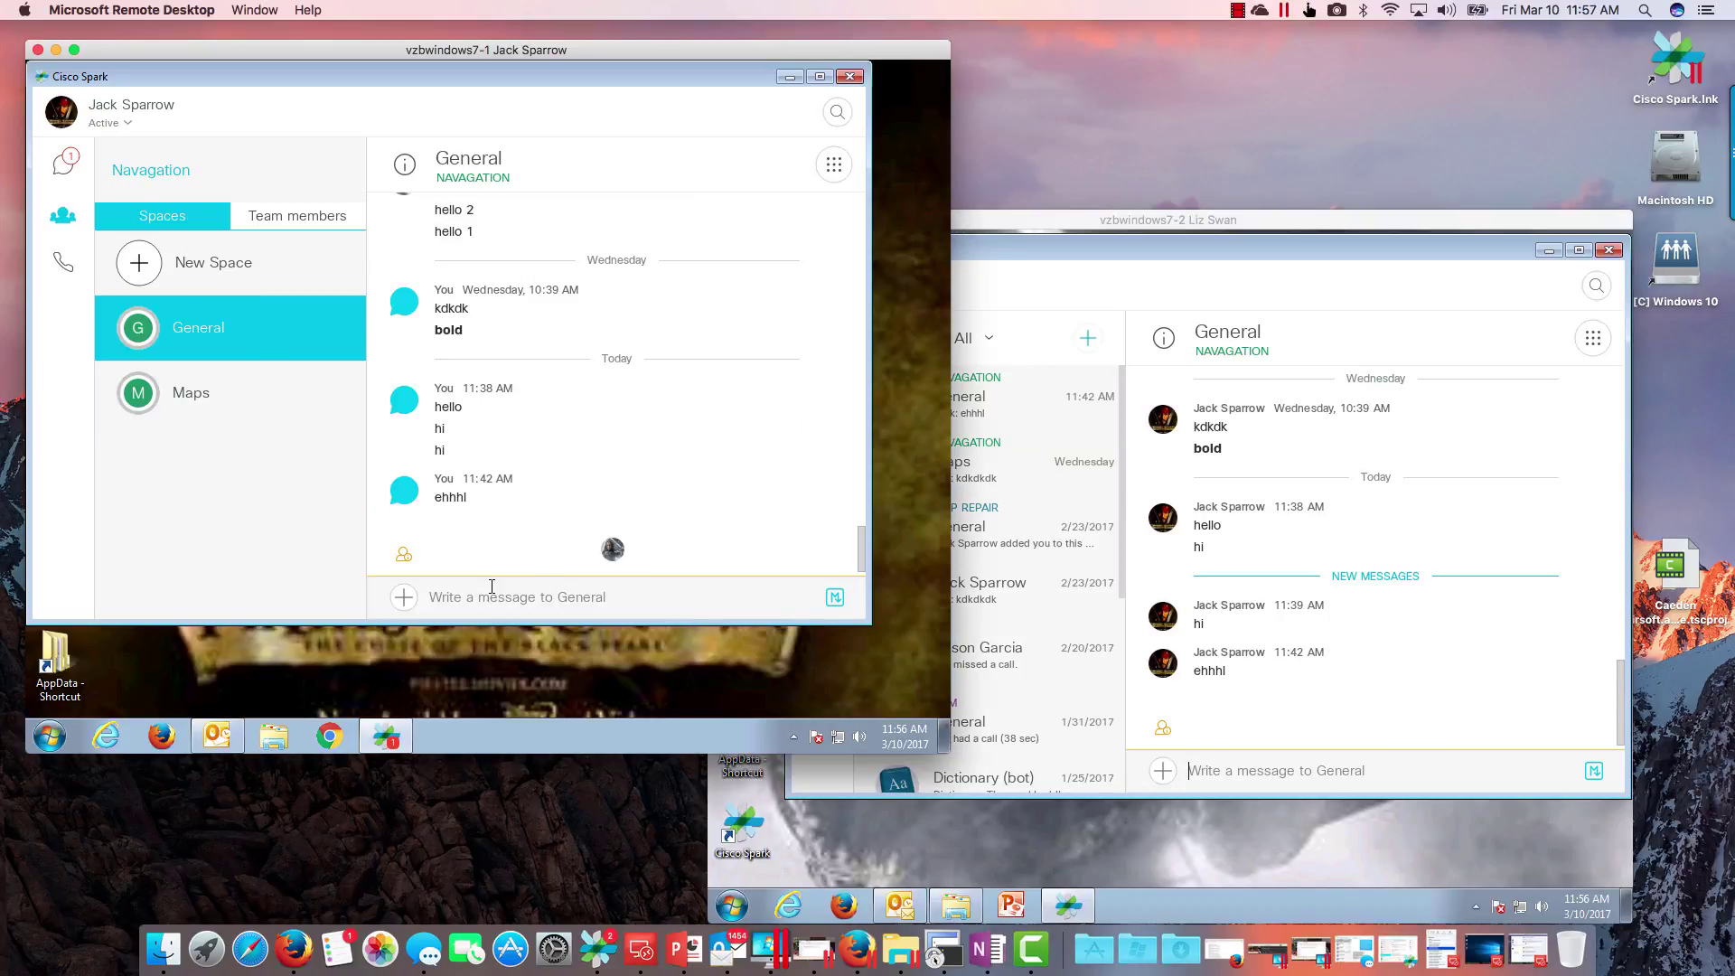
pyautogui.write('helel')
pyautogui.press('Return')
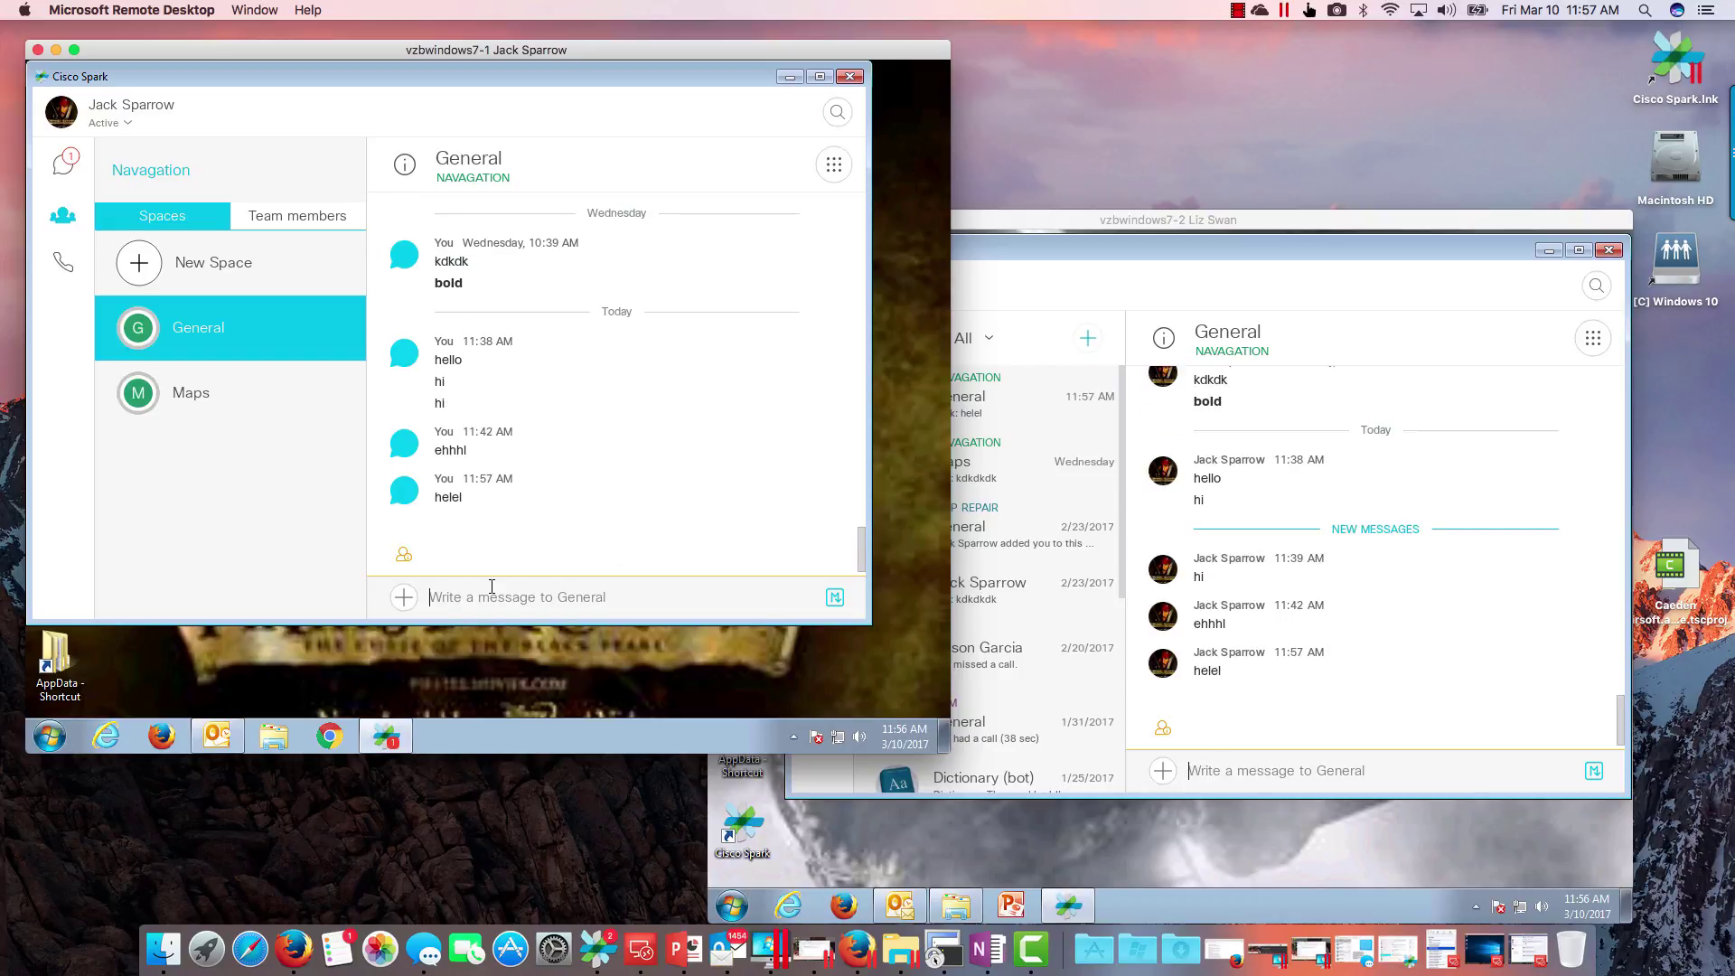
# Step: On the receiver's client, show the Teams overview and open the Rum team
pyautogui.click(1225, 225)
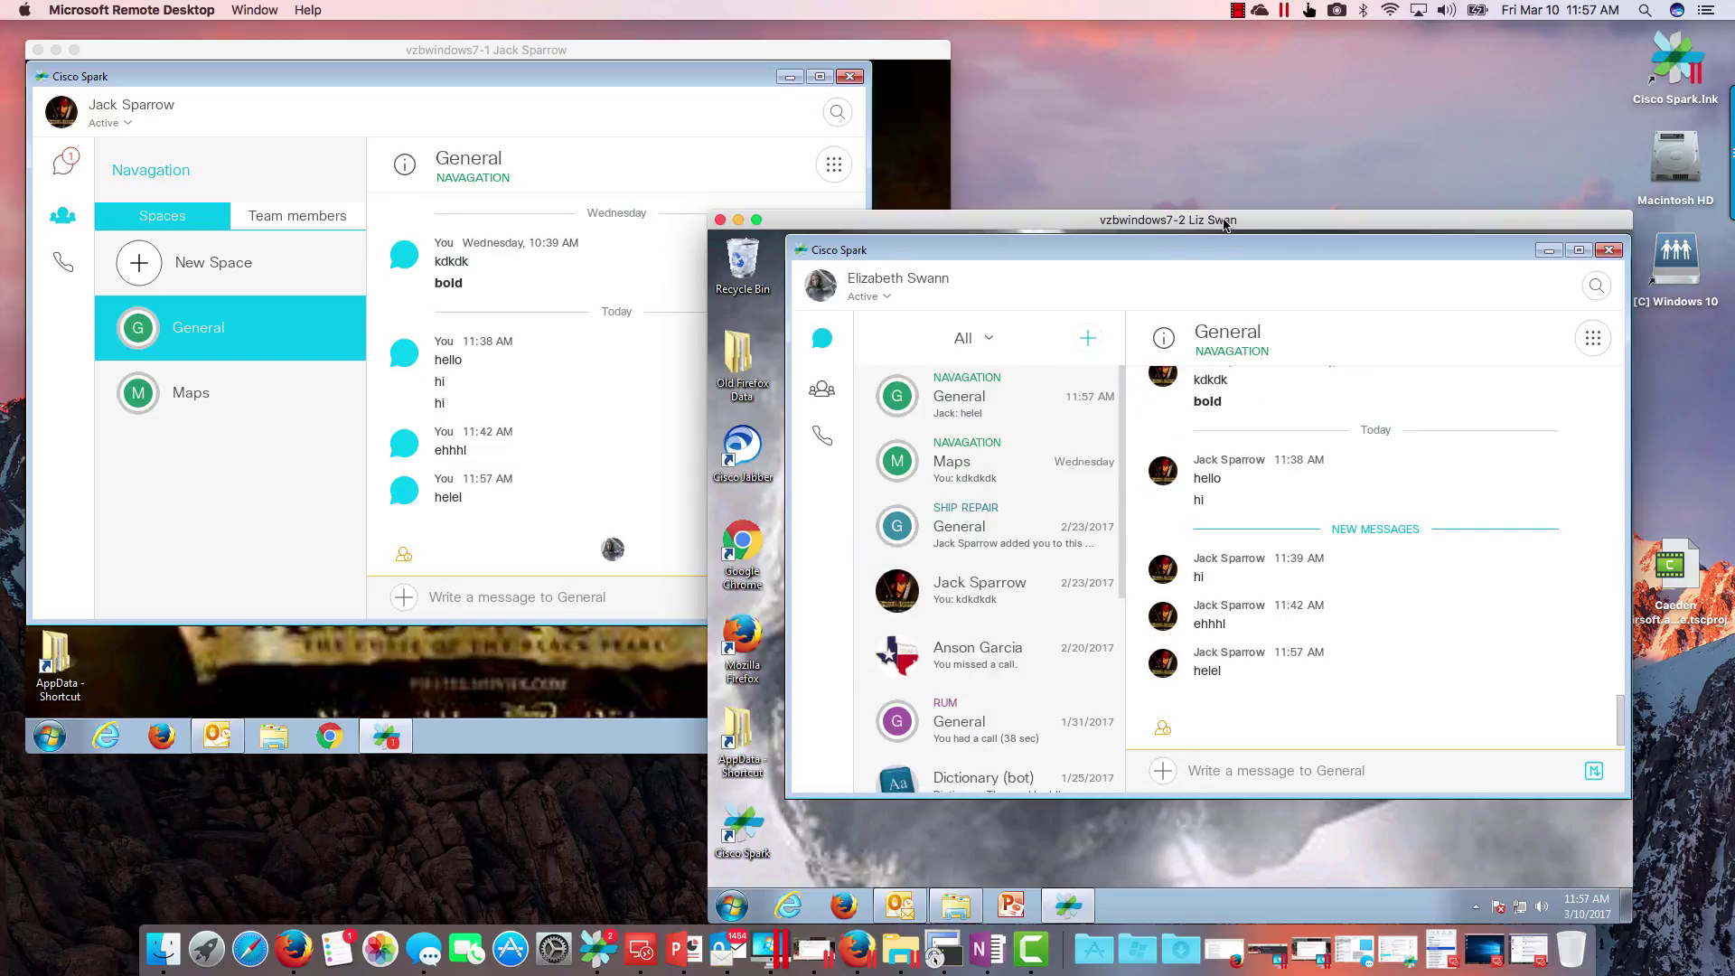
pyautogui.click(820, 398)
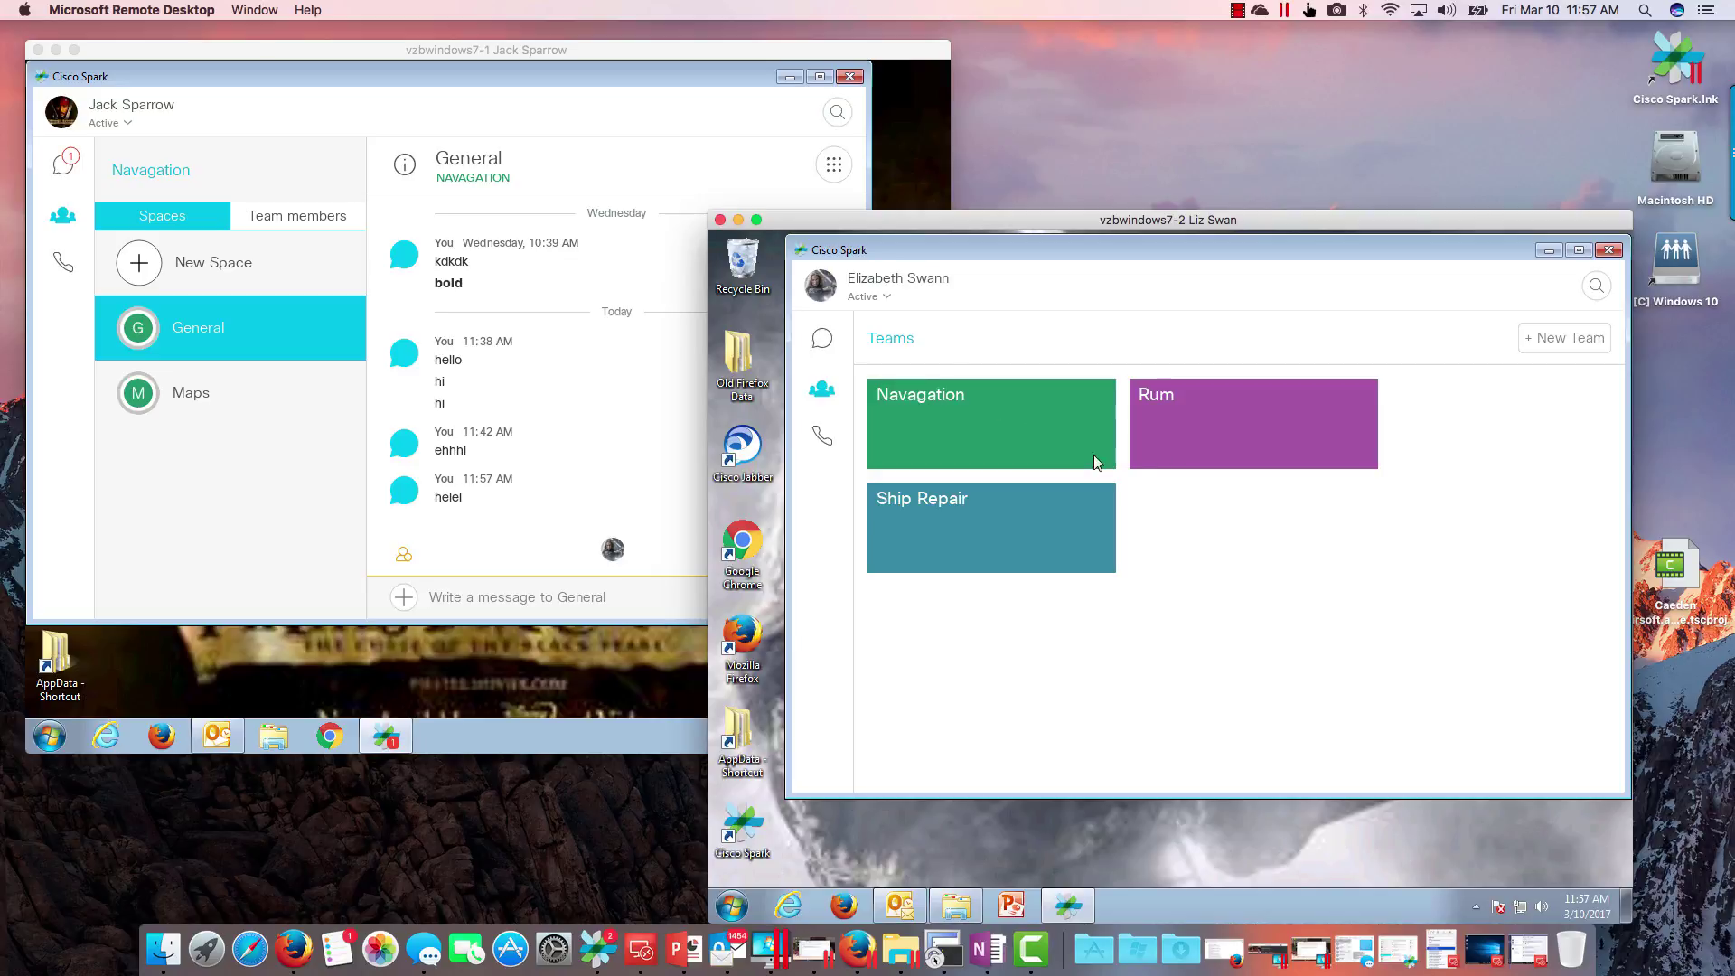
pyautogui.click(1201, 426)
# Step: Open the Rum team's General space on the receiver, then send 'hi' from the sender
pyautogui.click(974, 496)
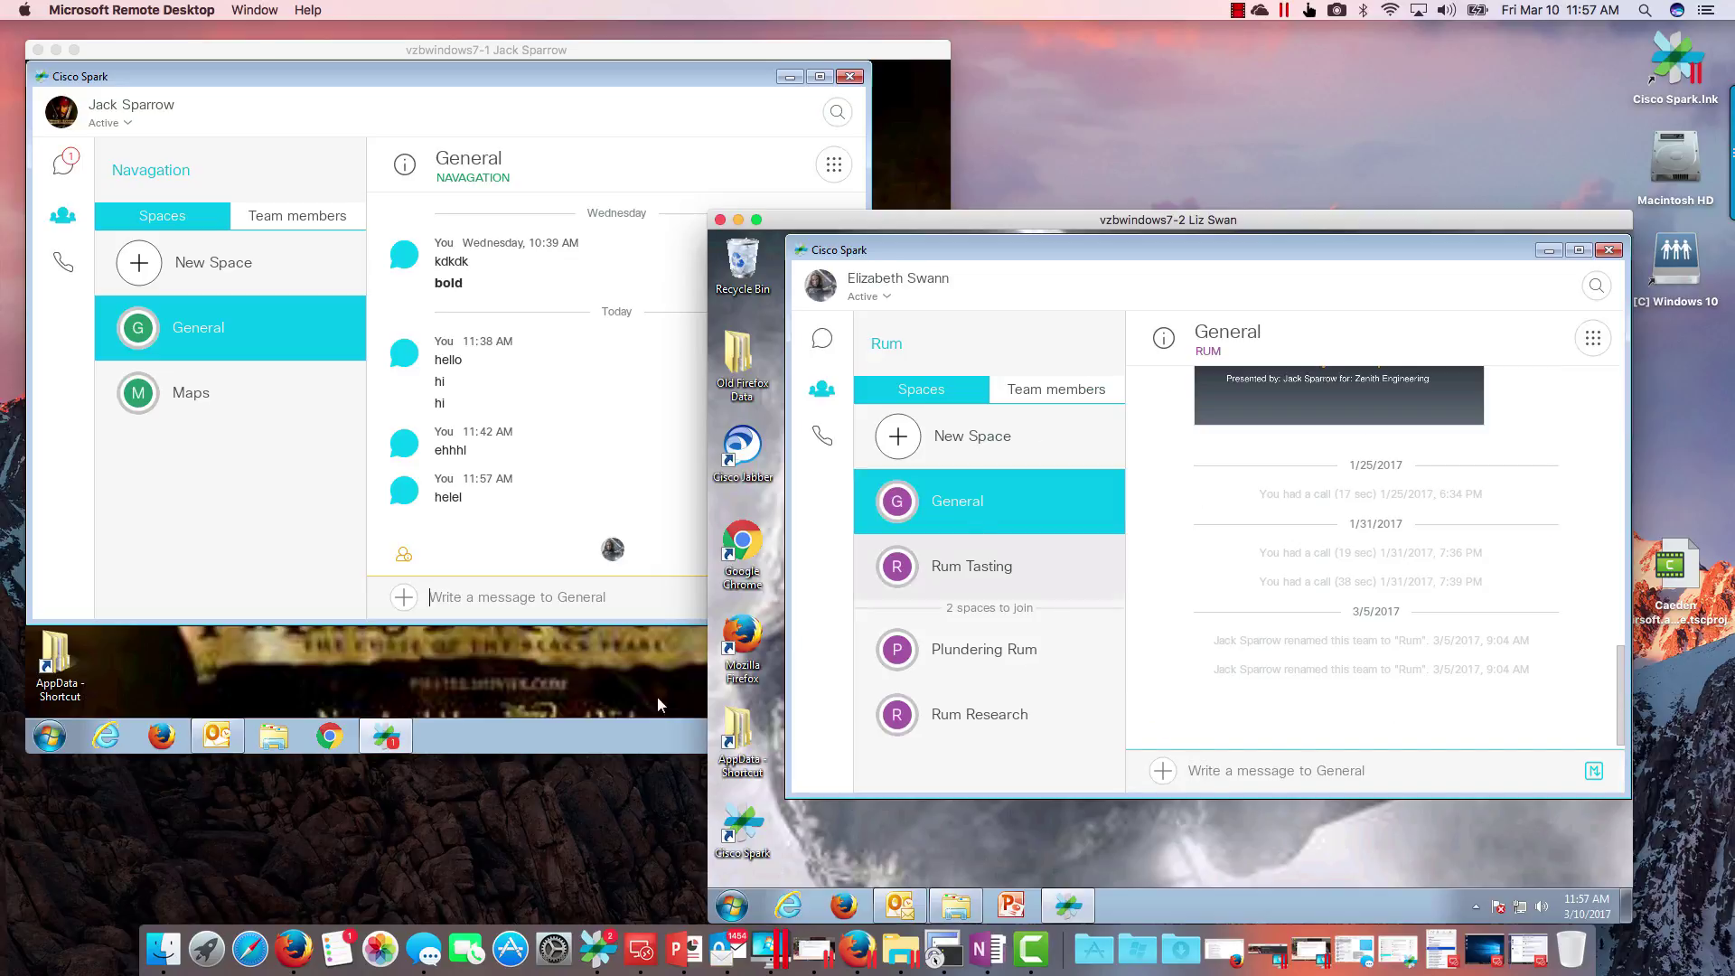
pyautogui.click(534, 597)
pyautogui.write('he')
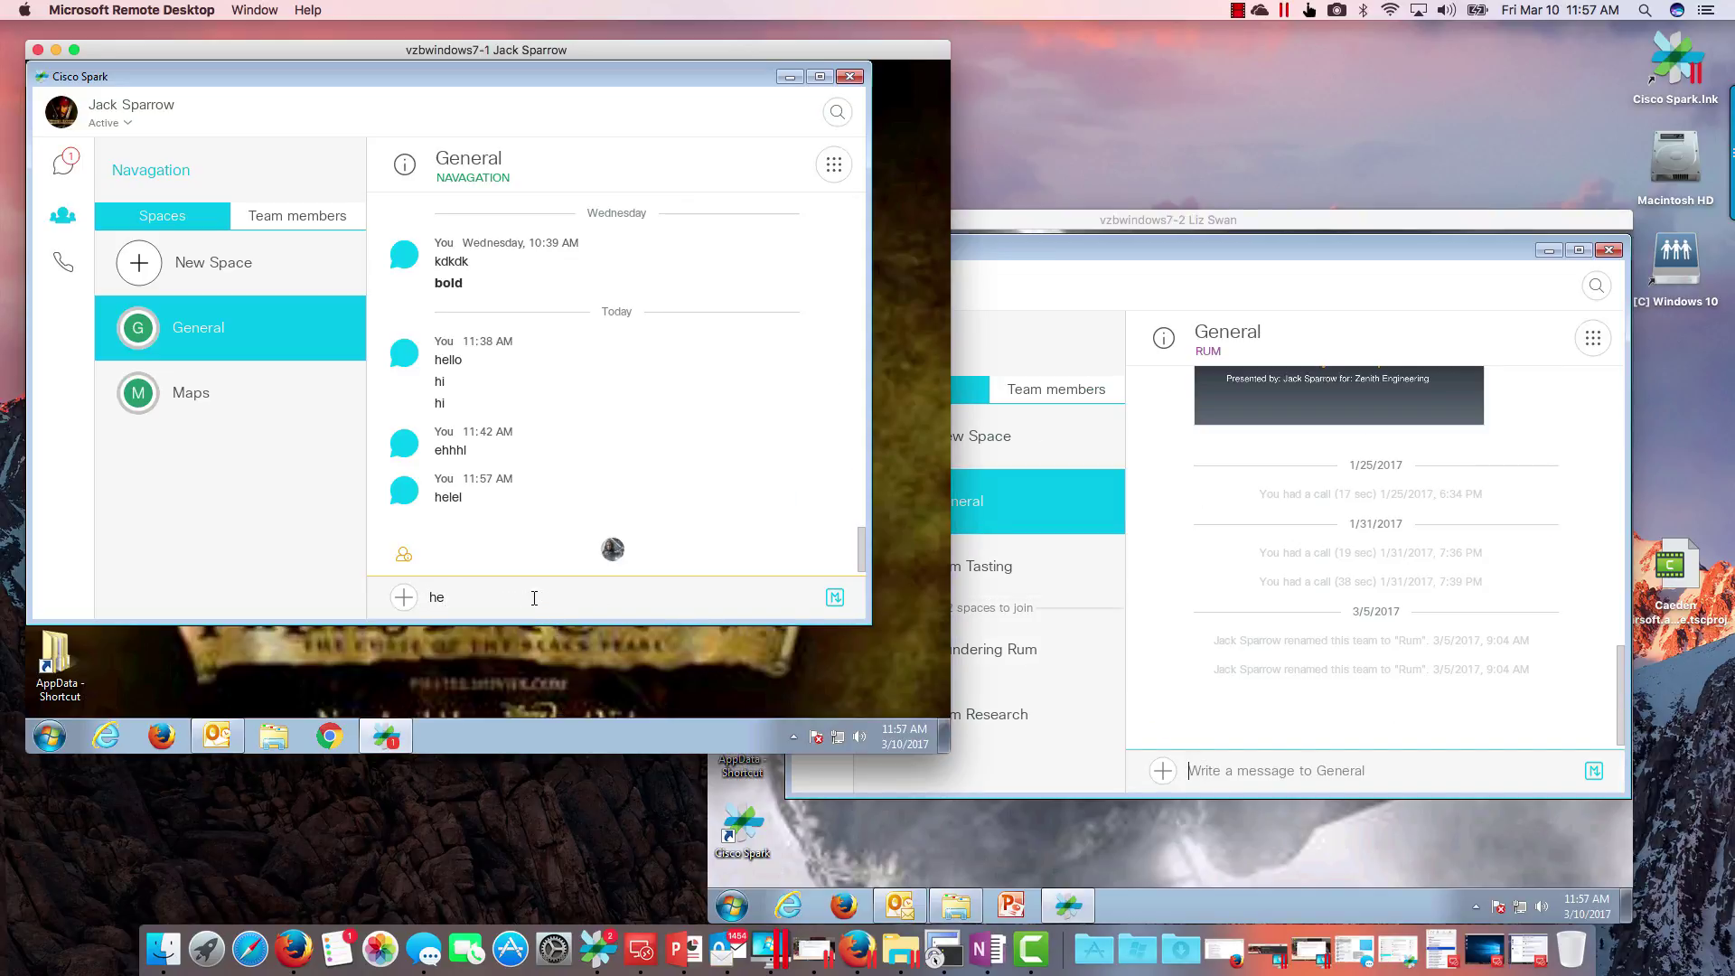
pyautogui.press('BackSpace')
pyautogui.write('i')
pyautogui.press('Return')
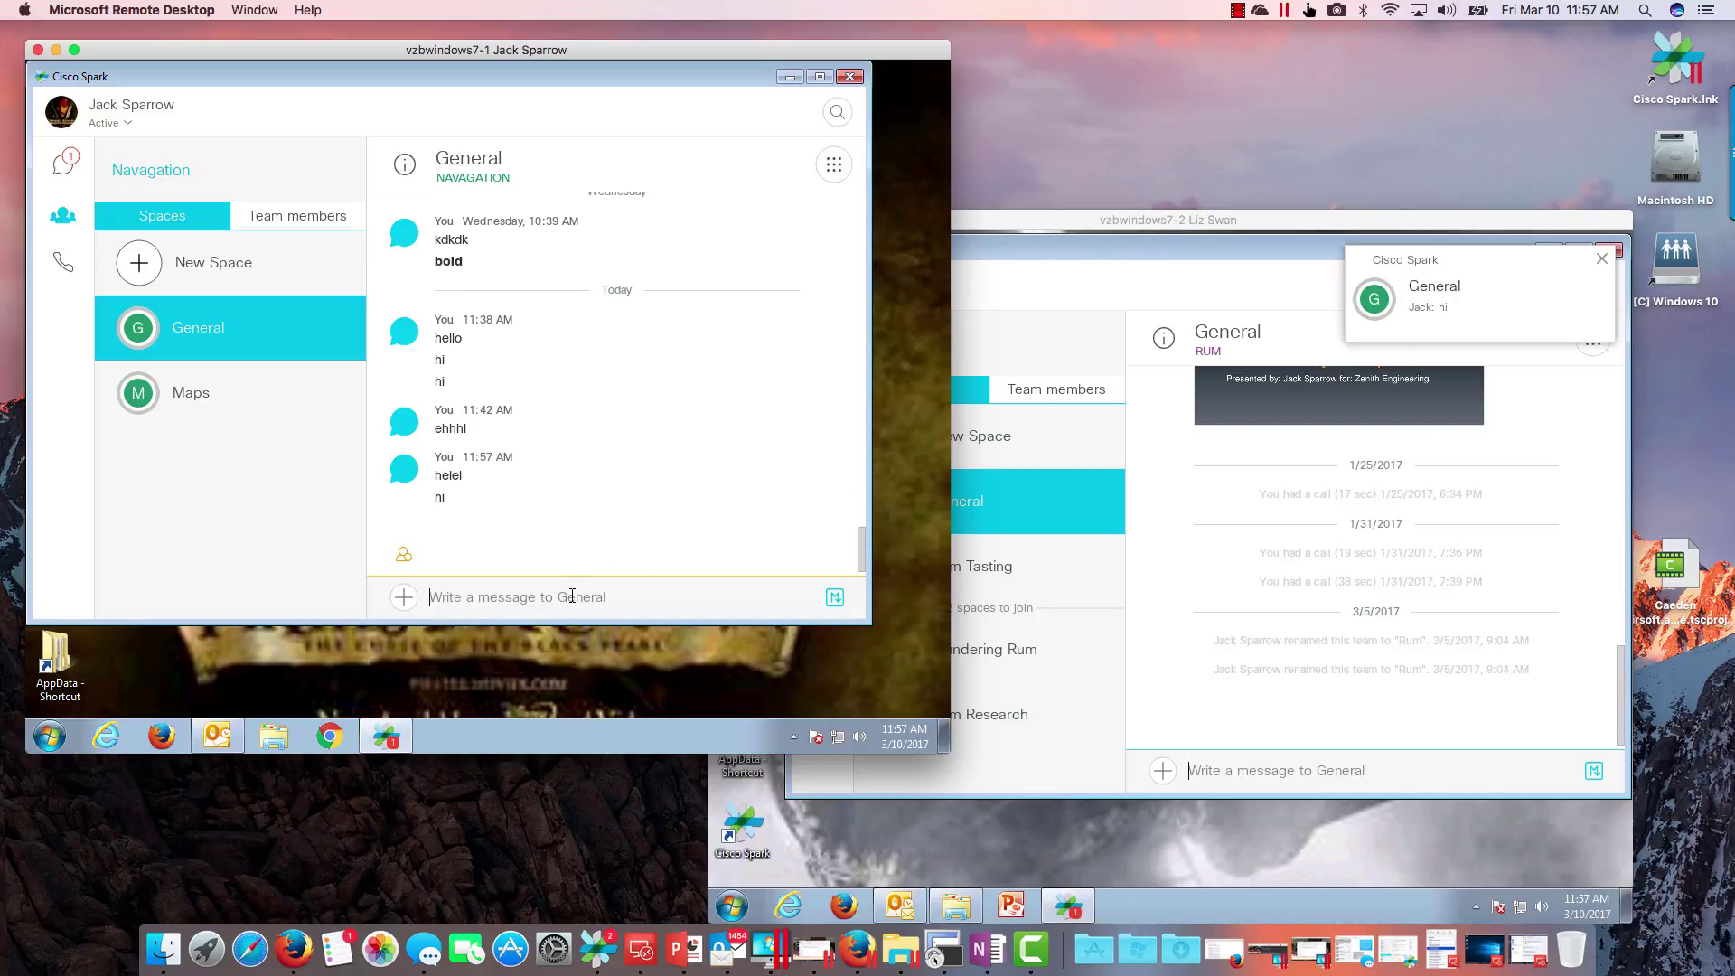
# Step: Return the receiver to the Teams overview, where Navagation shows 1 unread message
pyautogui.click(1169, 225)
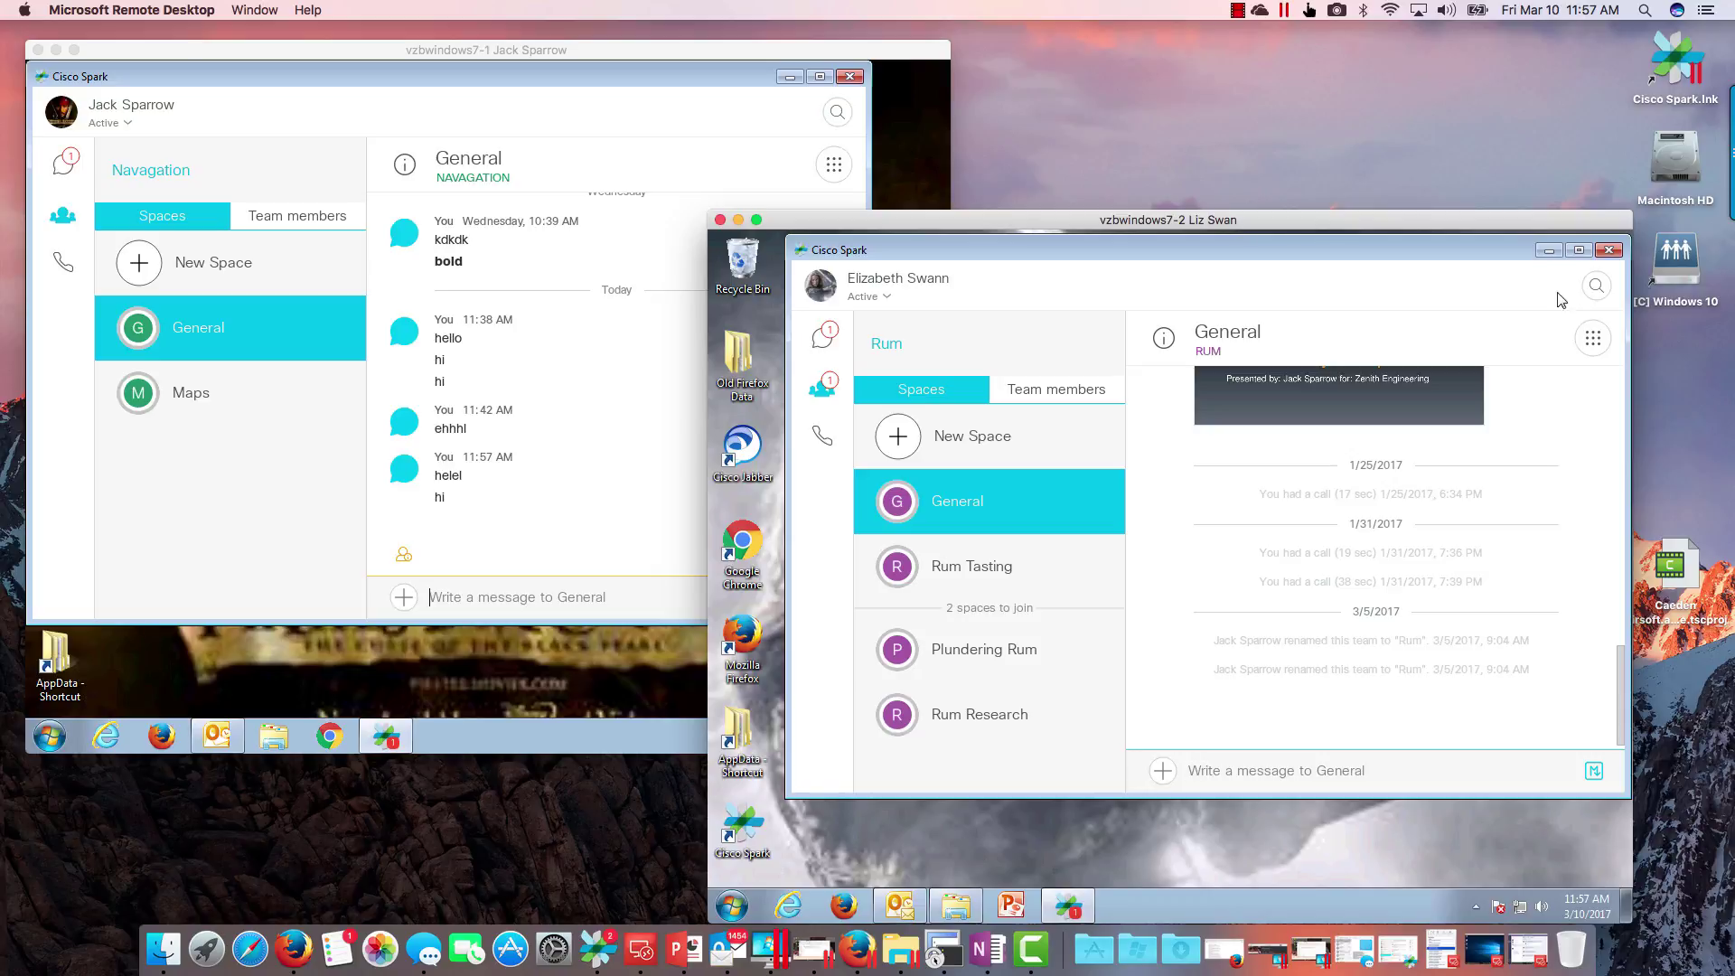
pyautogui.moveTo(1451, 383)
pyautogui.click(829, 399)
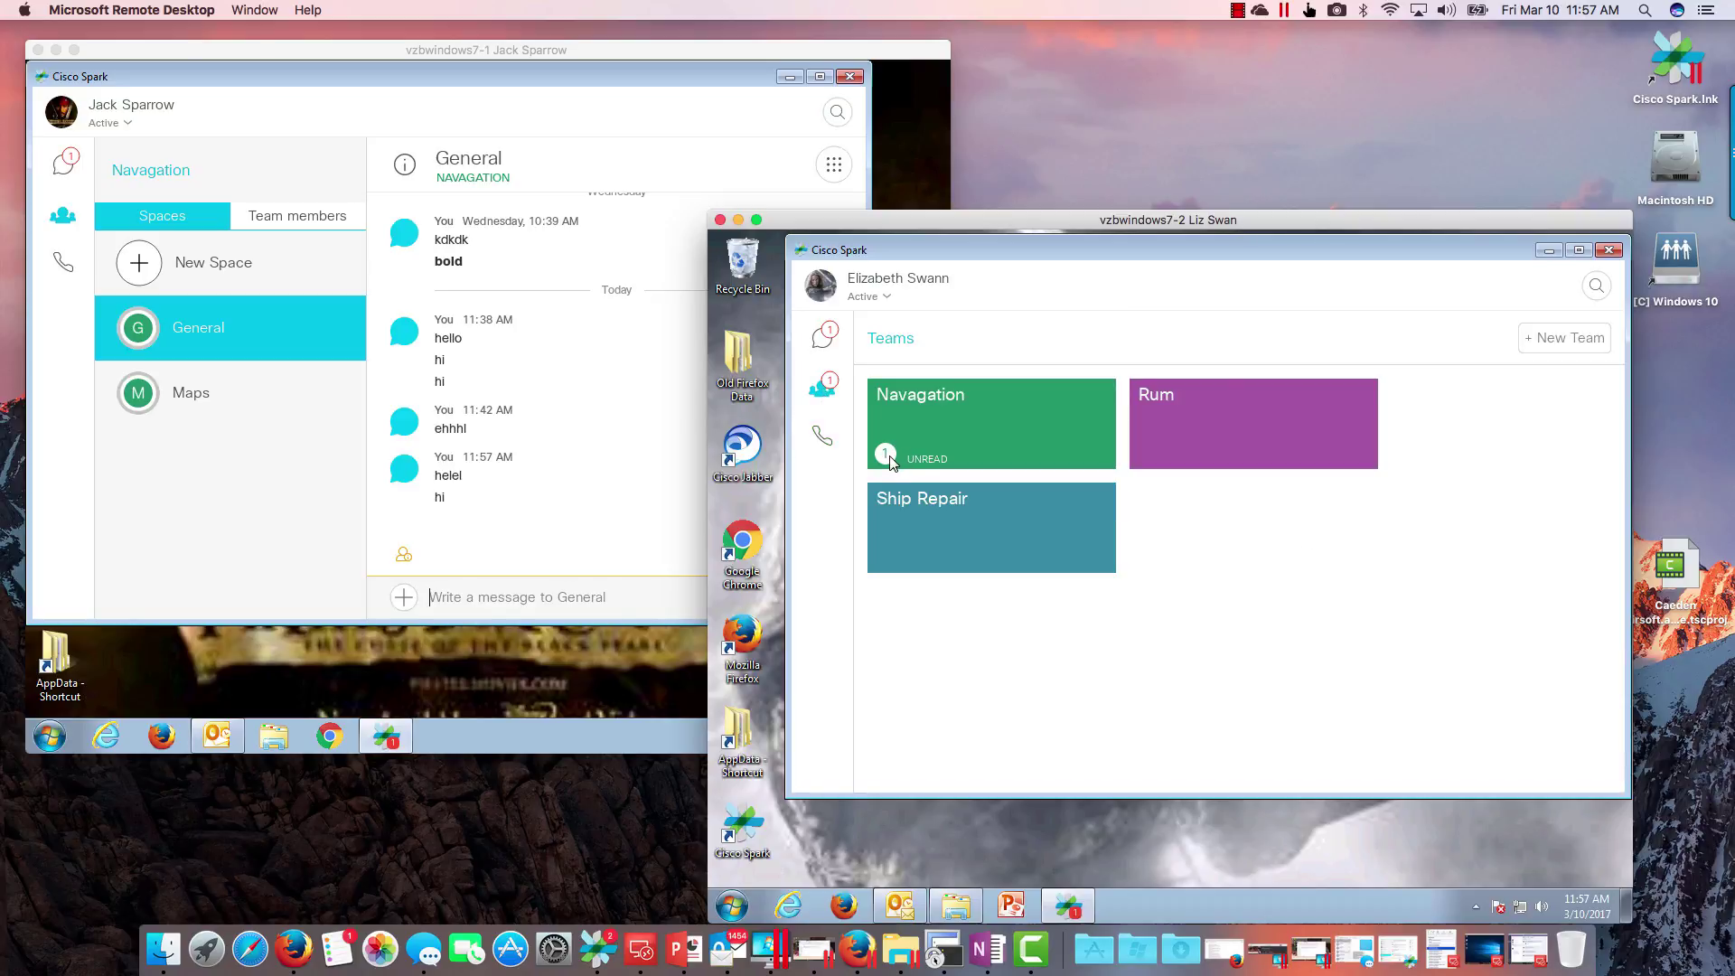
# Step: Send 'kkd', 'kdk' and 'kdk' to General, then bring the receiver's client forward
pyautogui.click(579, 597)
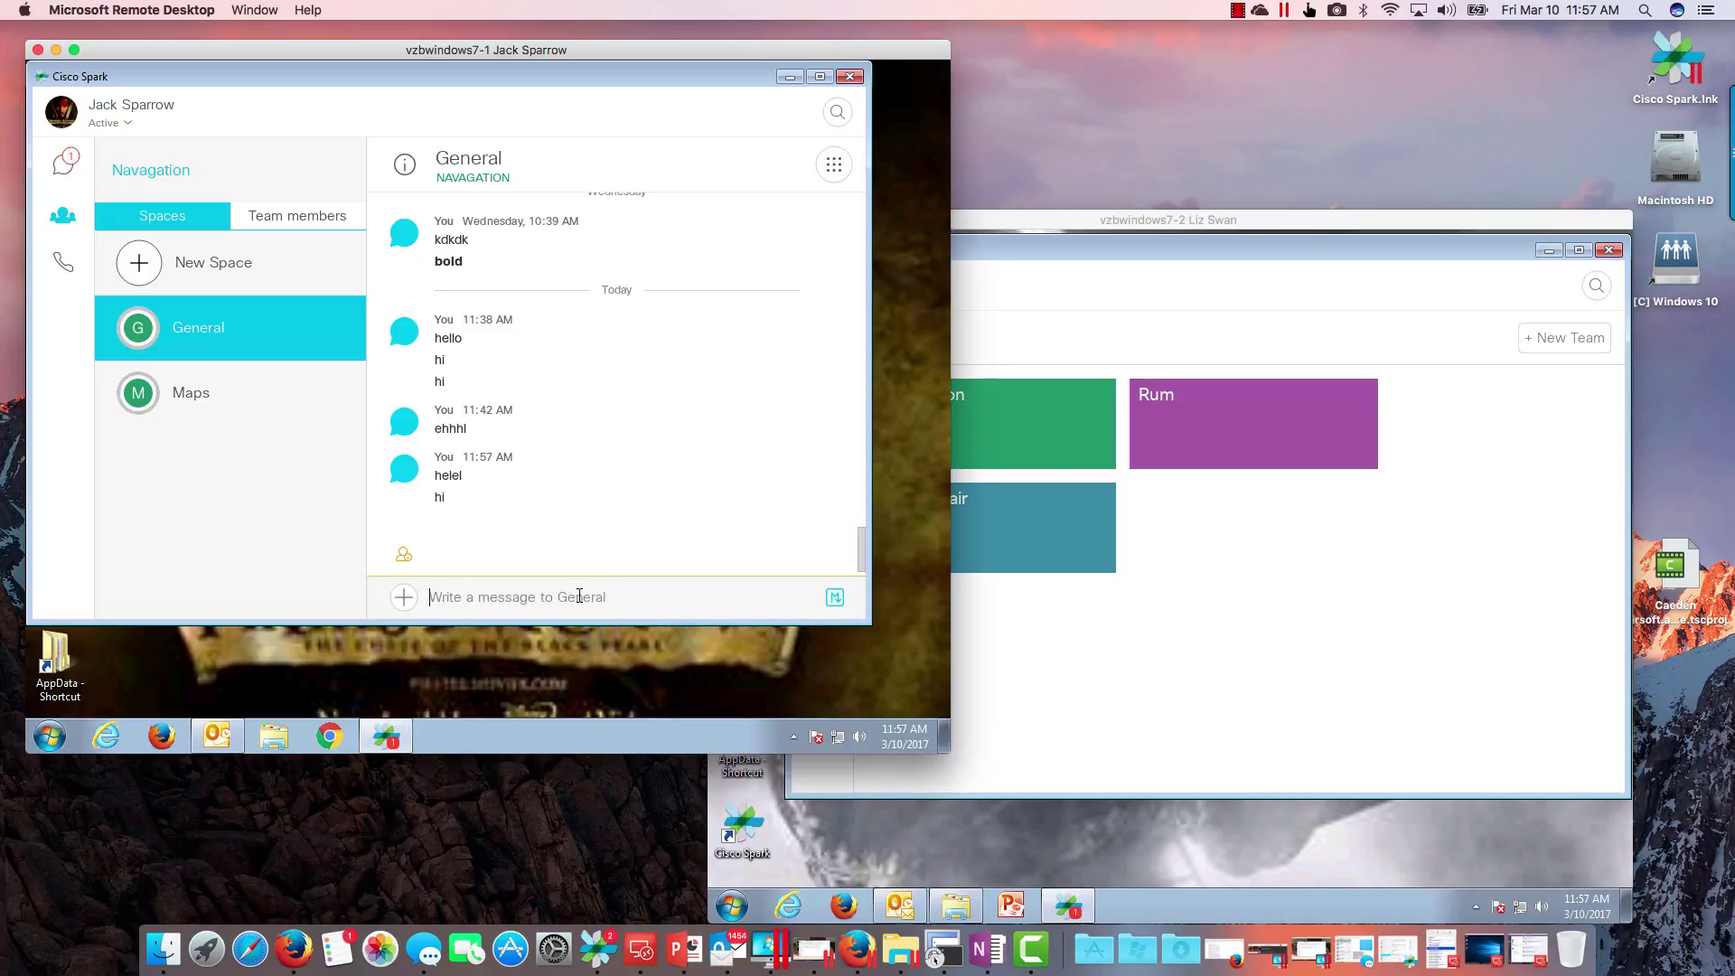
pyautogui.write('kkd')
pyautogui.press('Return')
pyautogui.write('kdk')
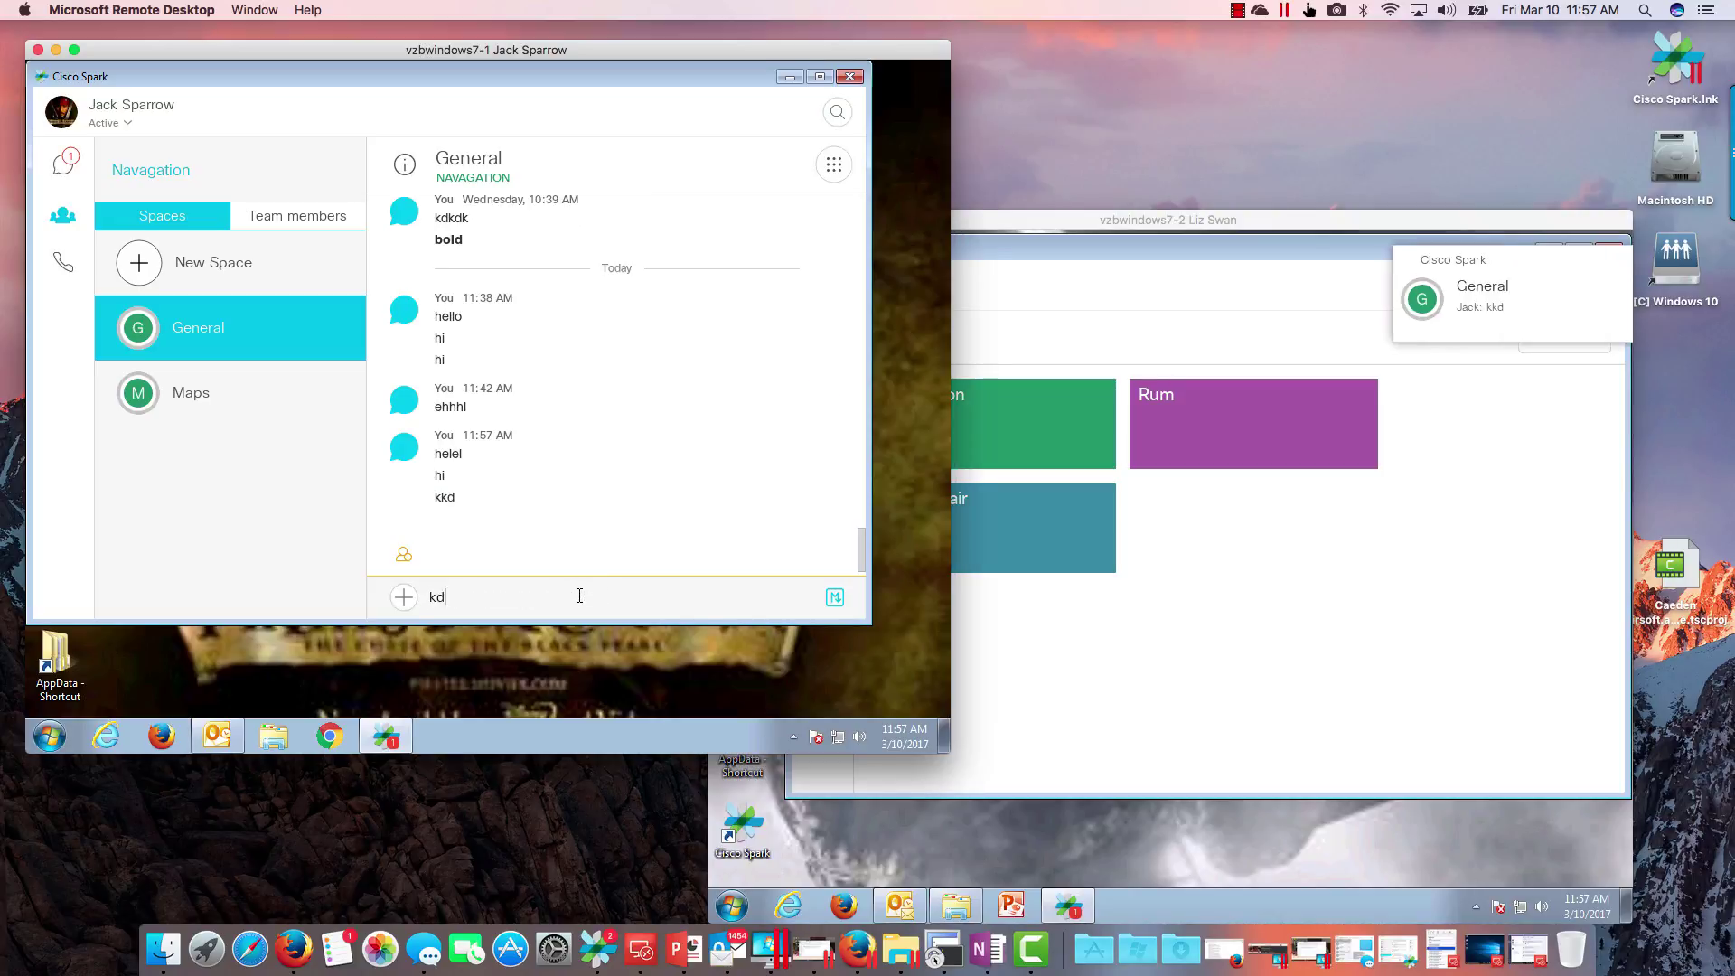
pyautogui.press('Return')
pyautogui.write('kdk')
pyautogui.press('Return')
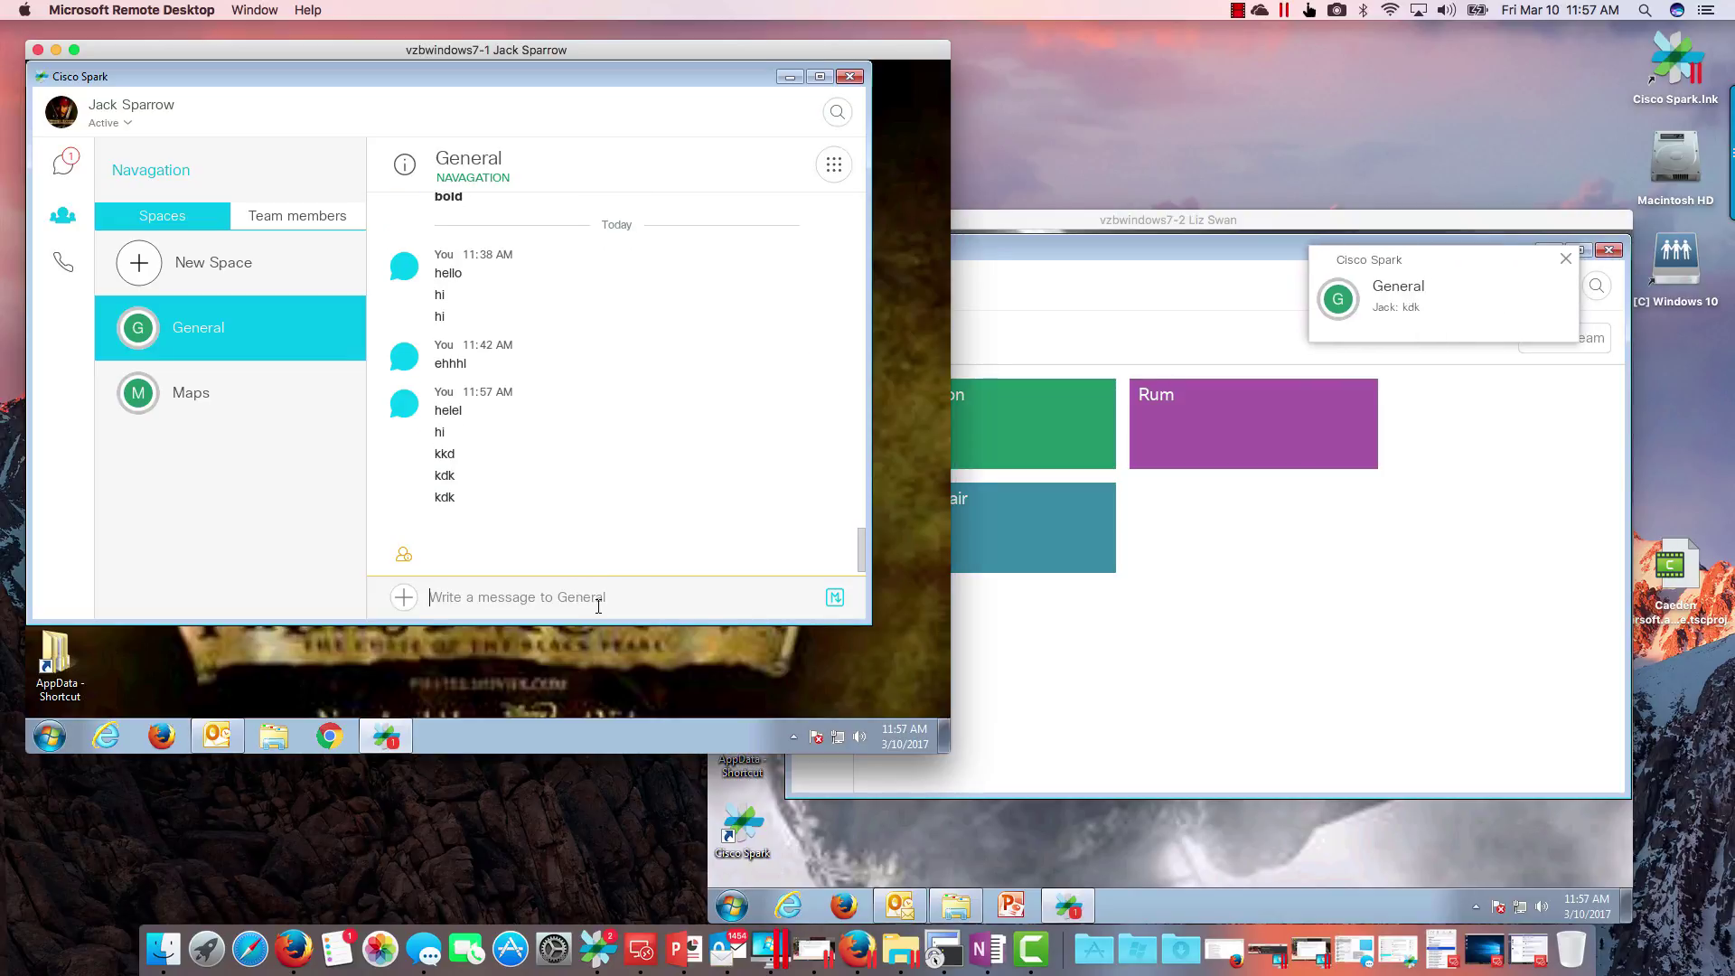
pyautogui.click(1263, 224)
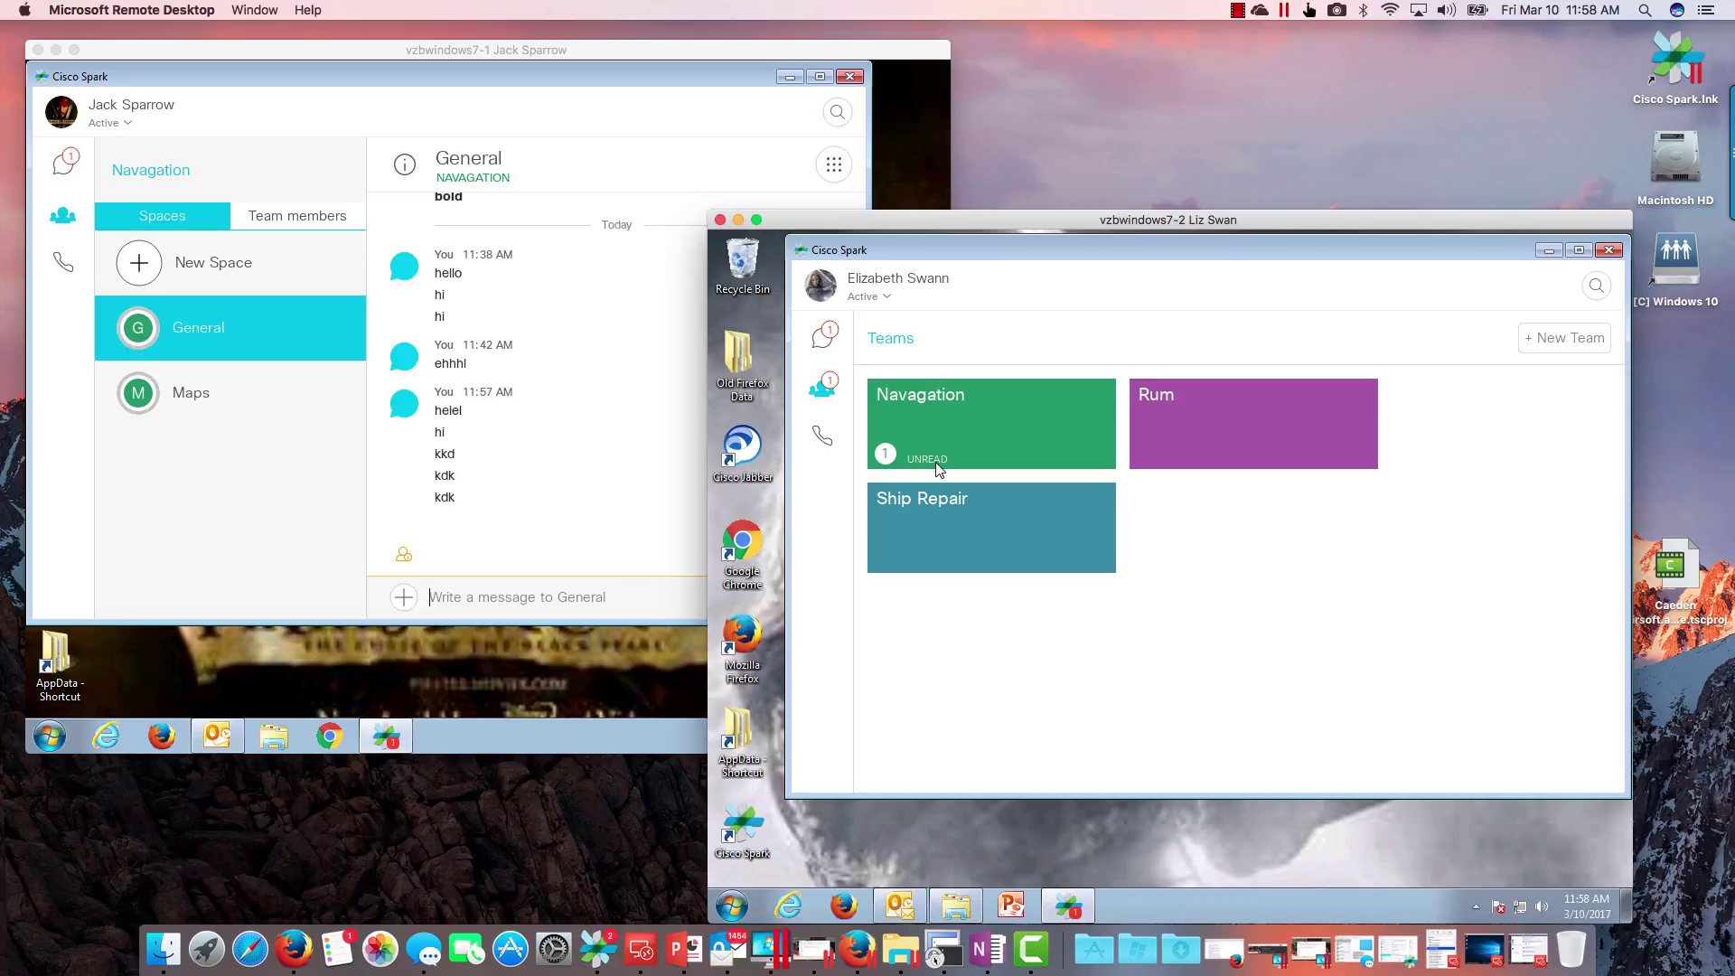
pyautogui.click(823, 347)
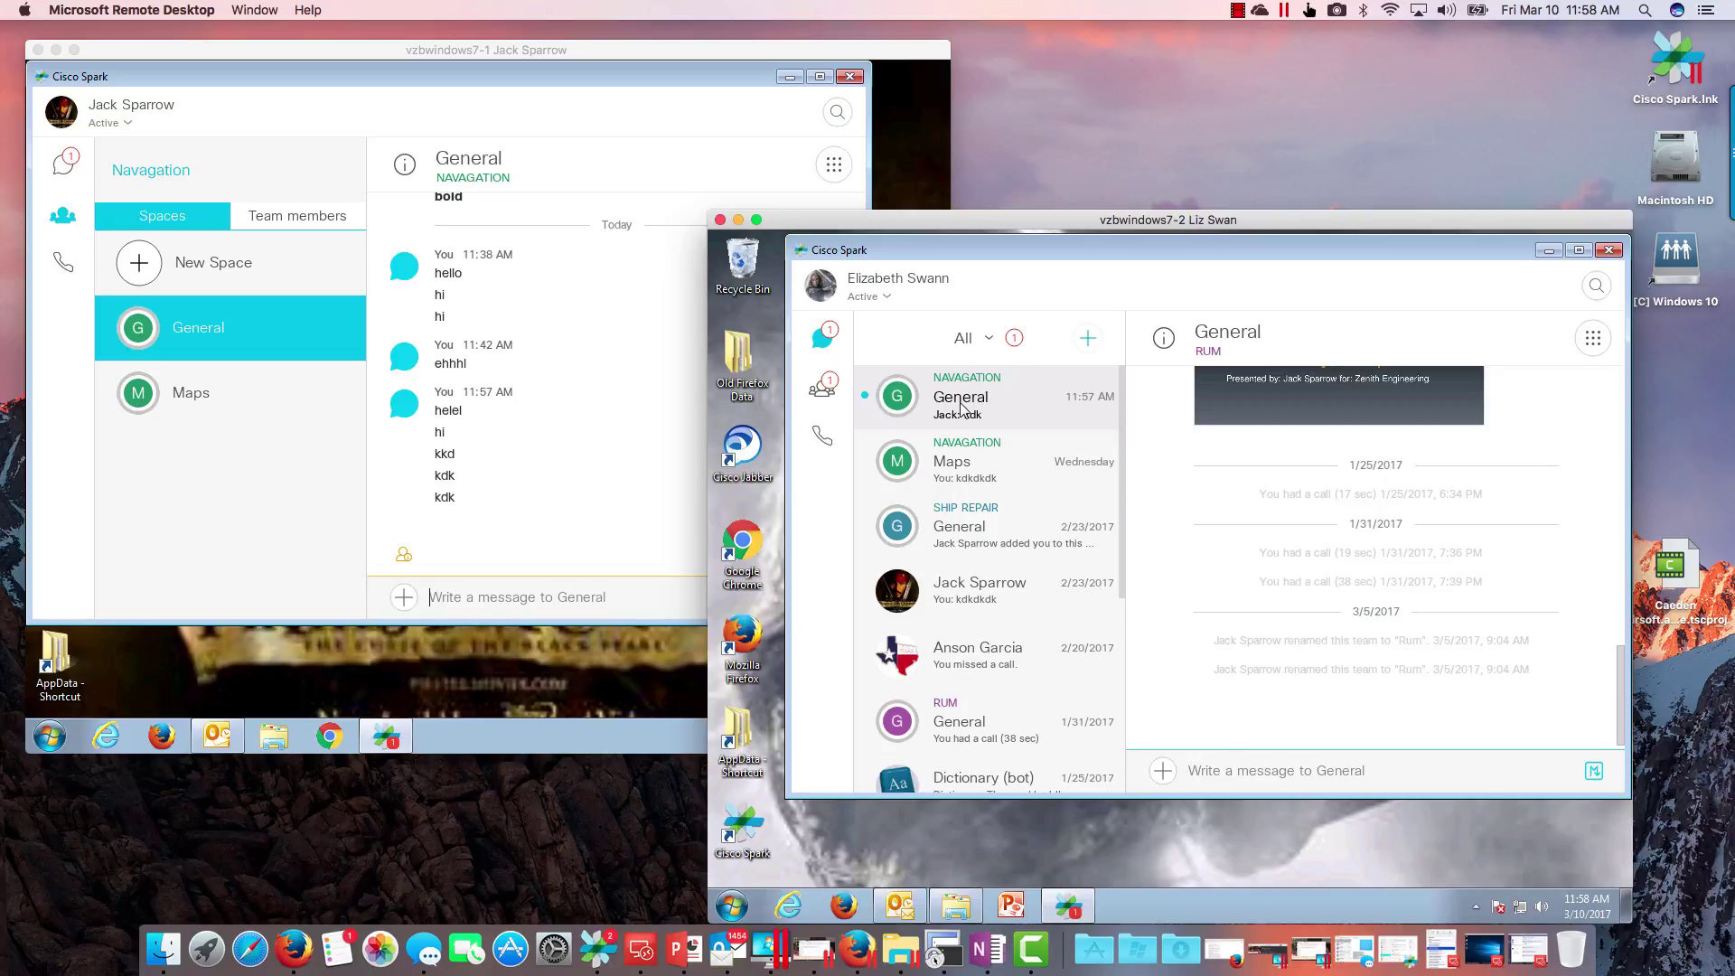
pyautogui.click(992, 338)
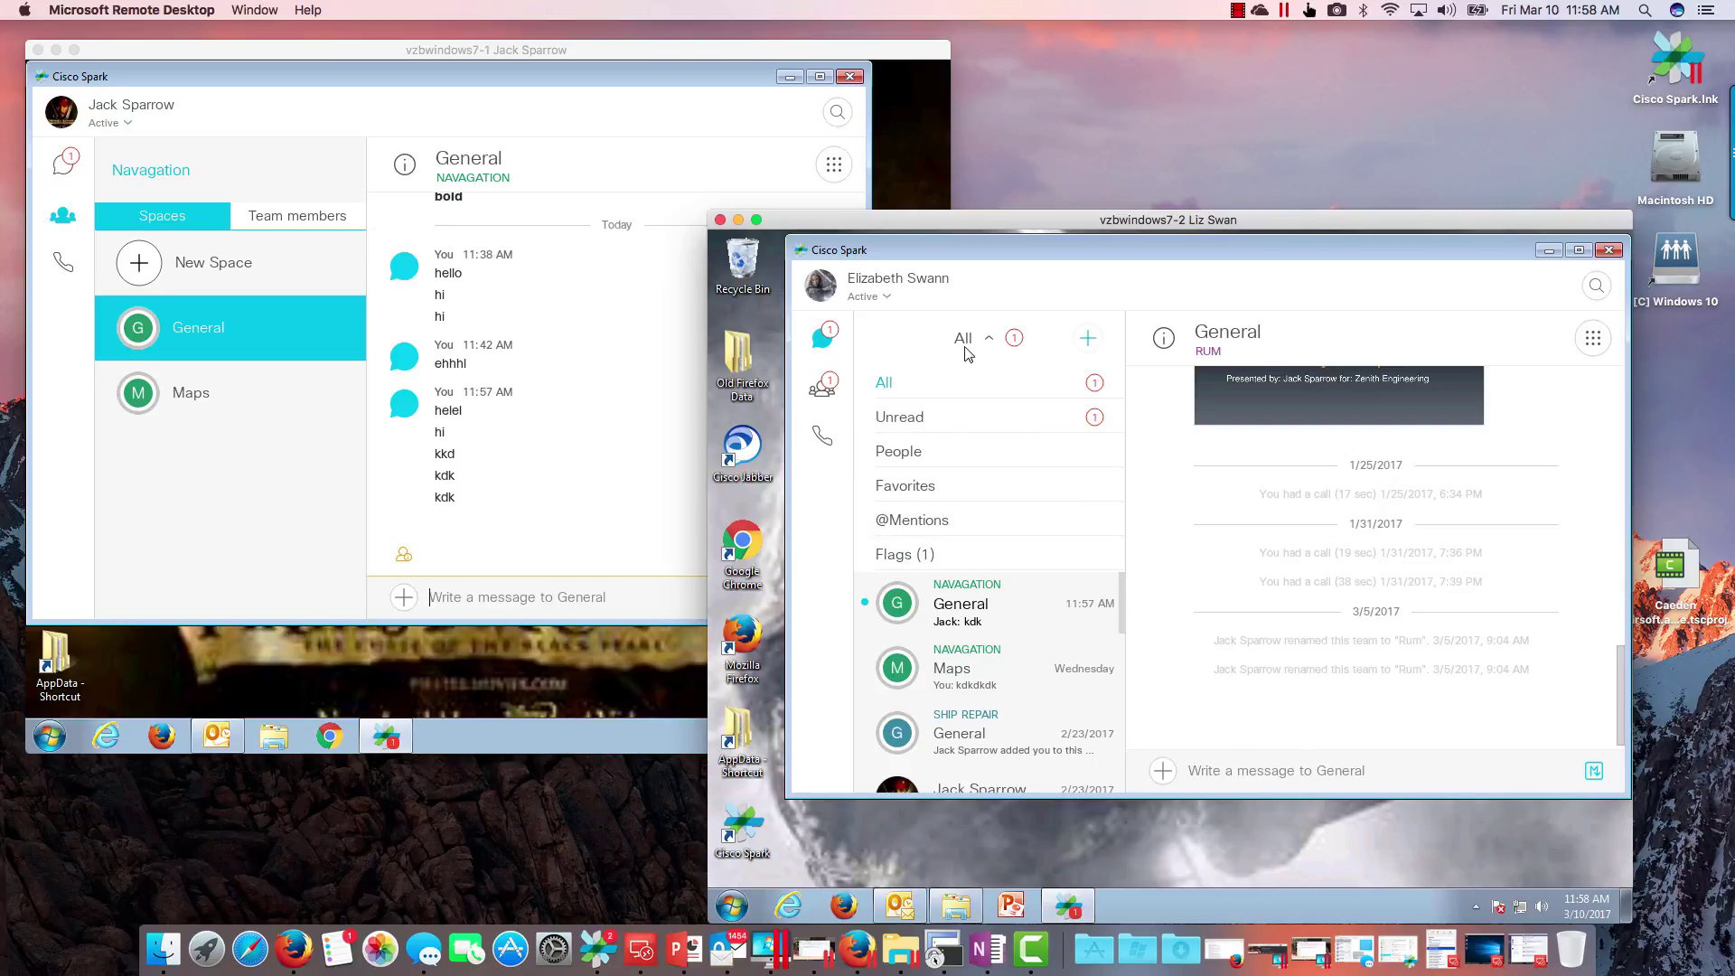
pyautogui.click(846, 381)
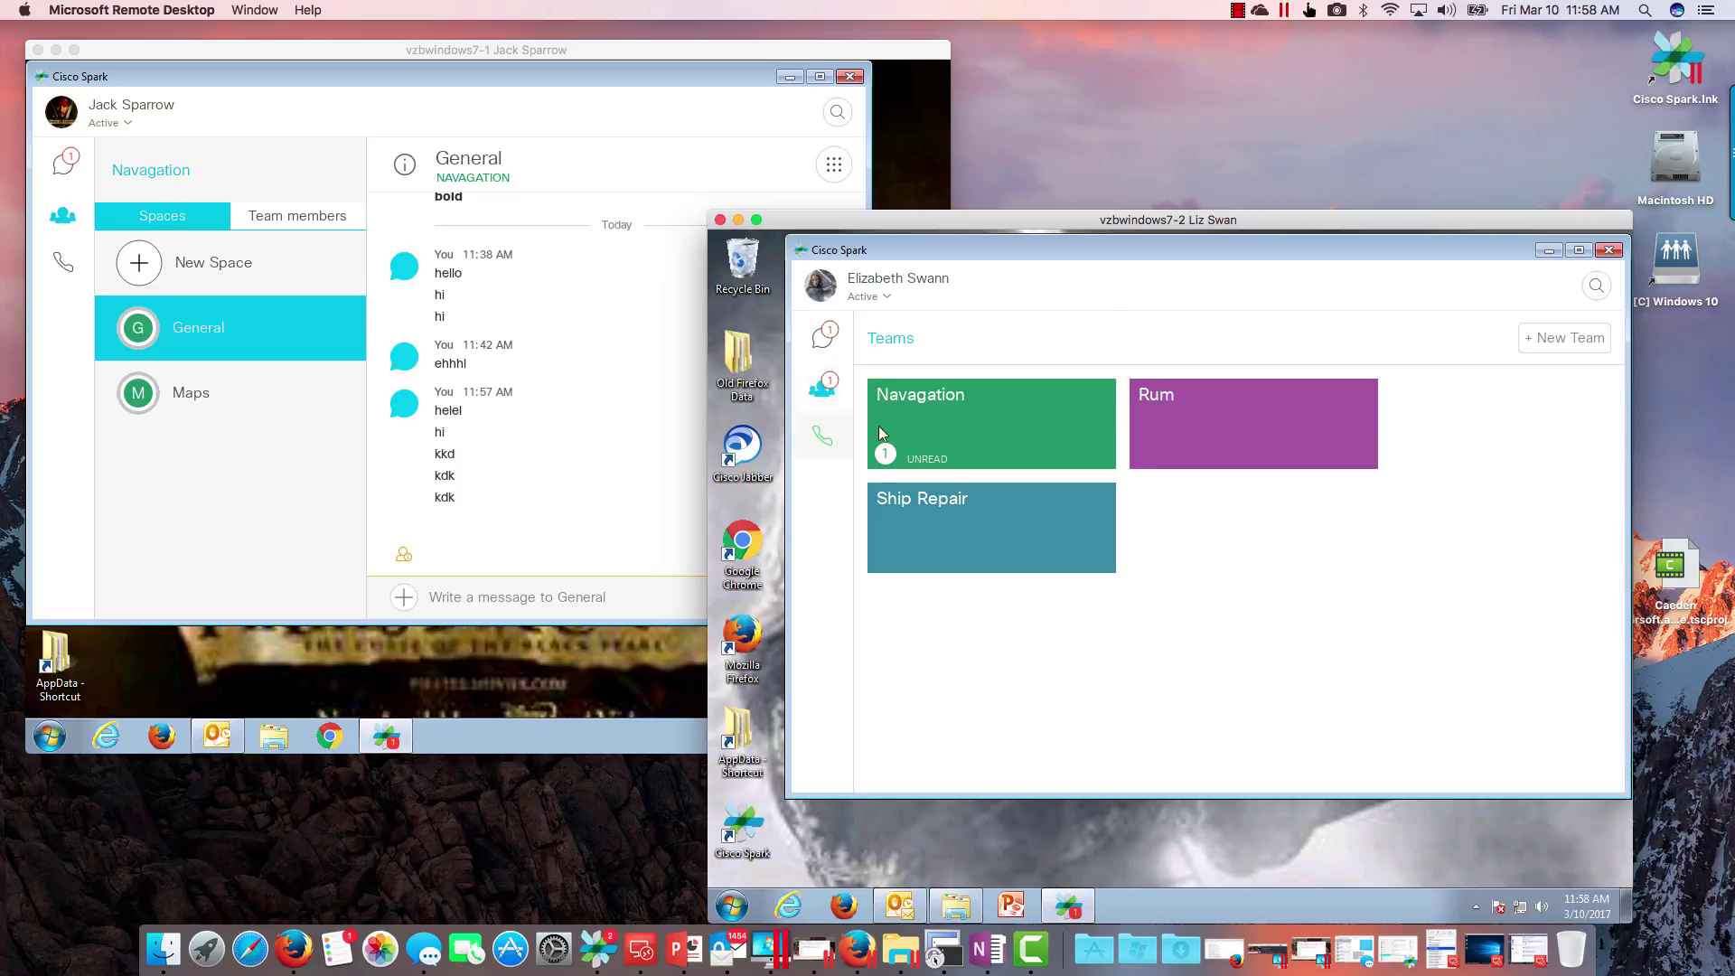
pyautogui.click(1006, 442)
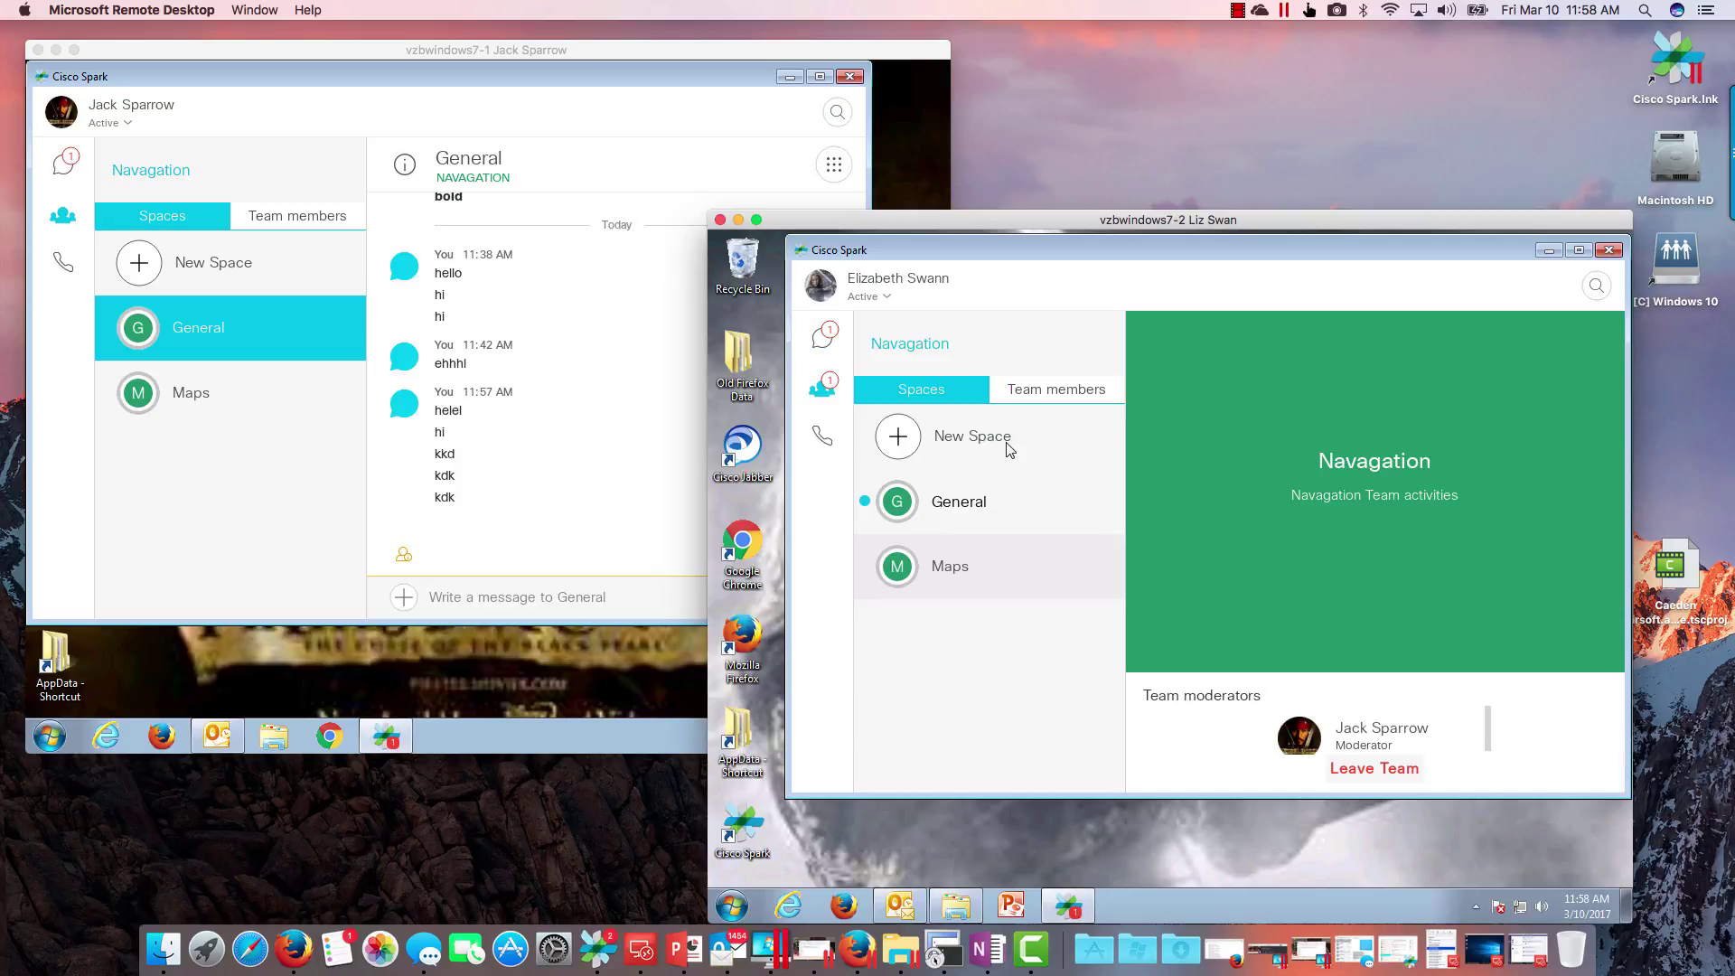
# Step: Read hi, kkd, kdk, kdk in Navagation's General space, then open Settings from the account menu
pyautogui.click(967, 505)
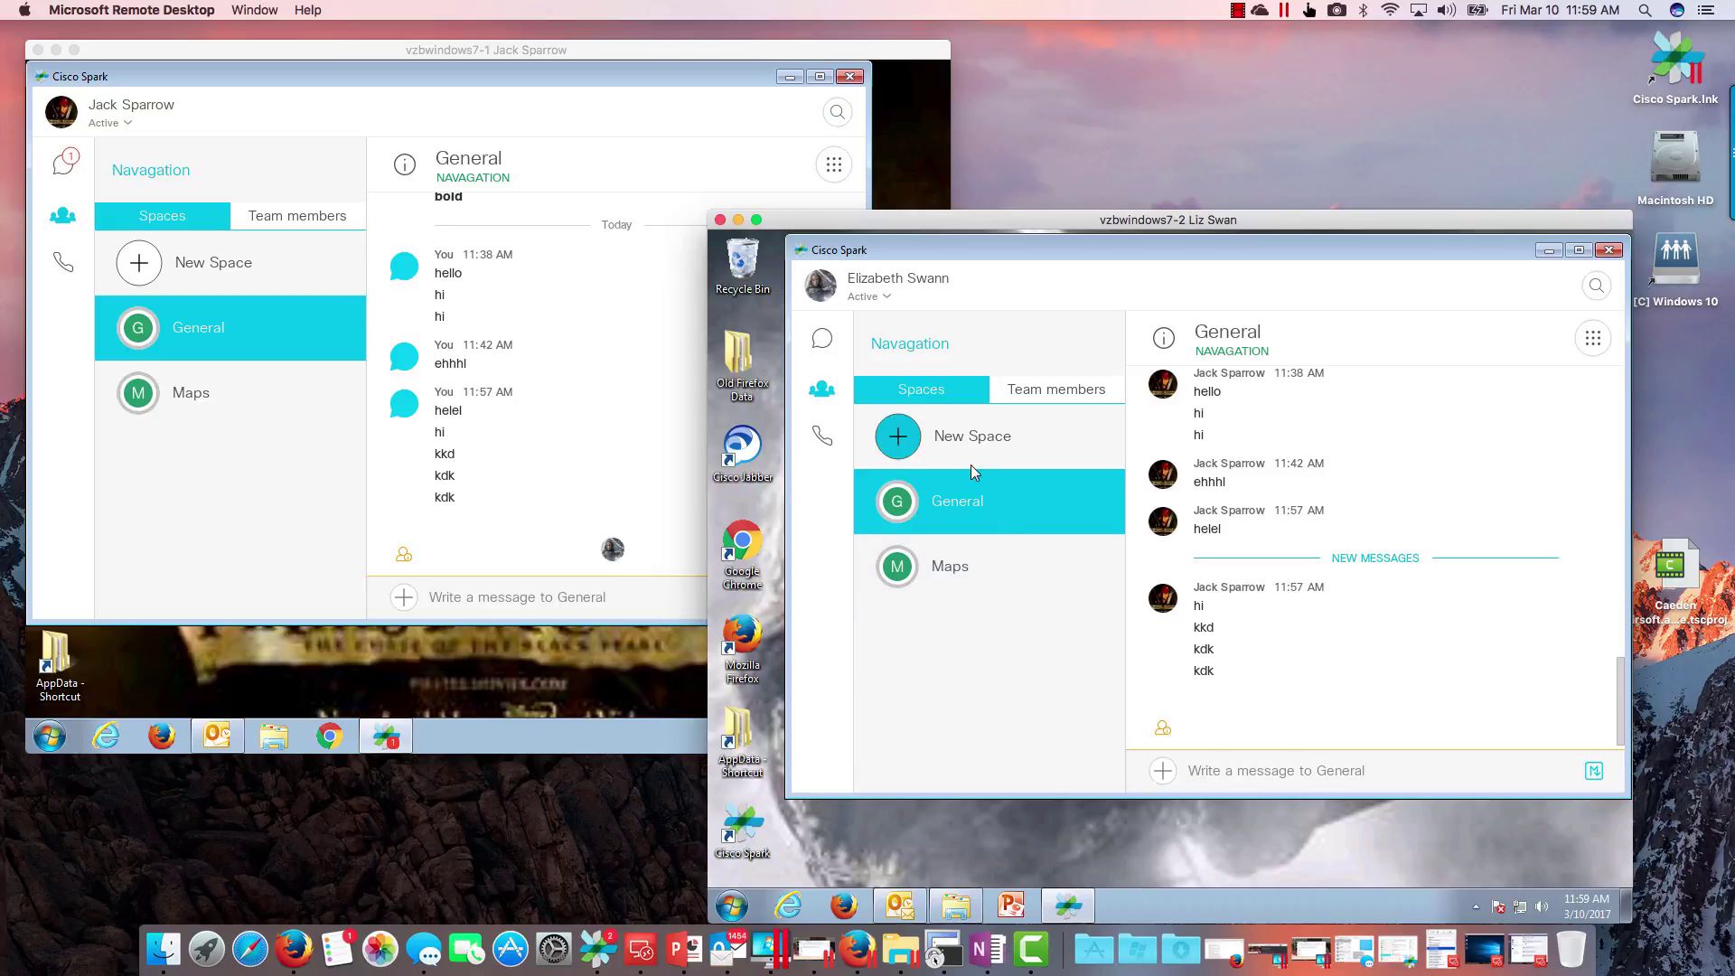
pyautogui.click(826, 295)
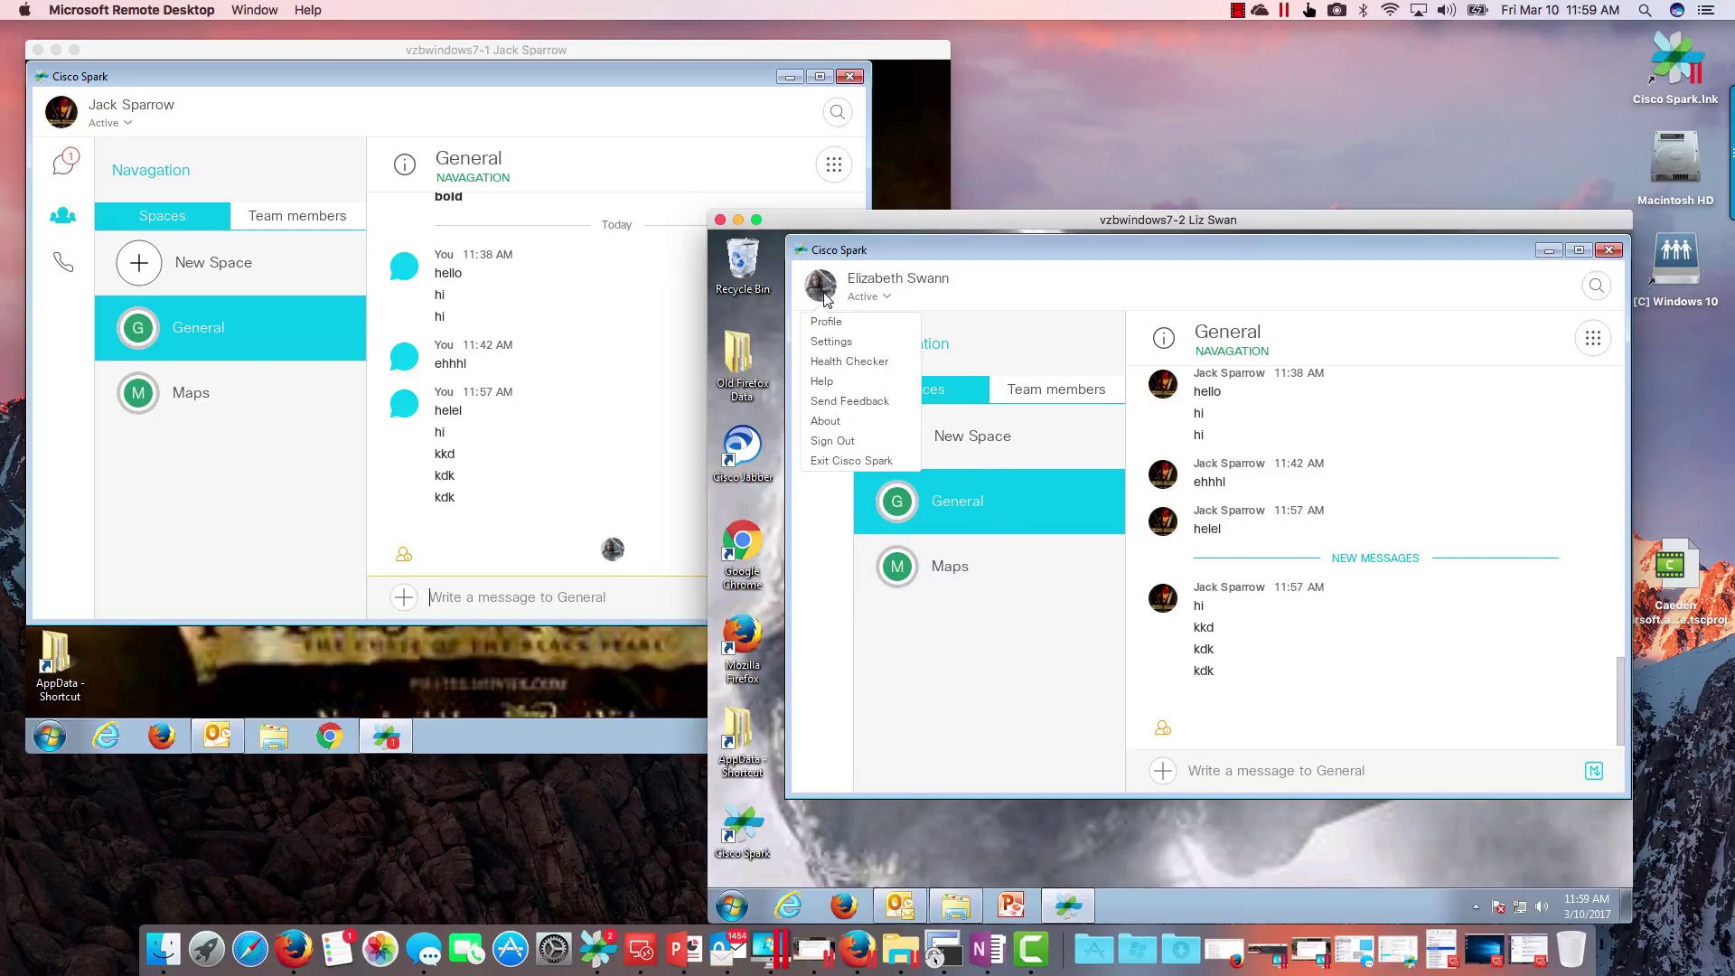
pyautogui.click(833, 341)
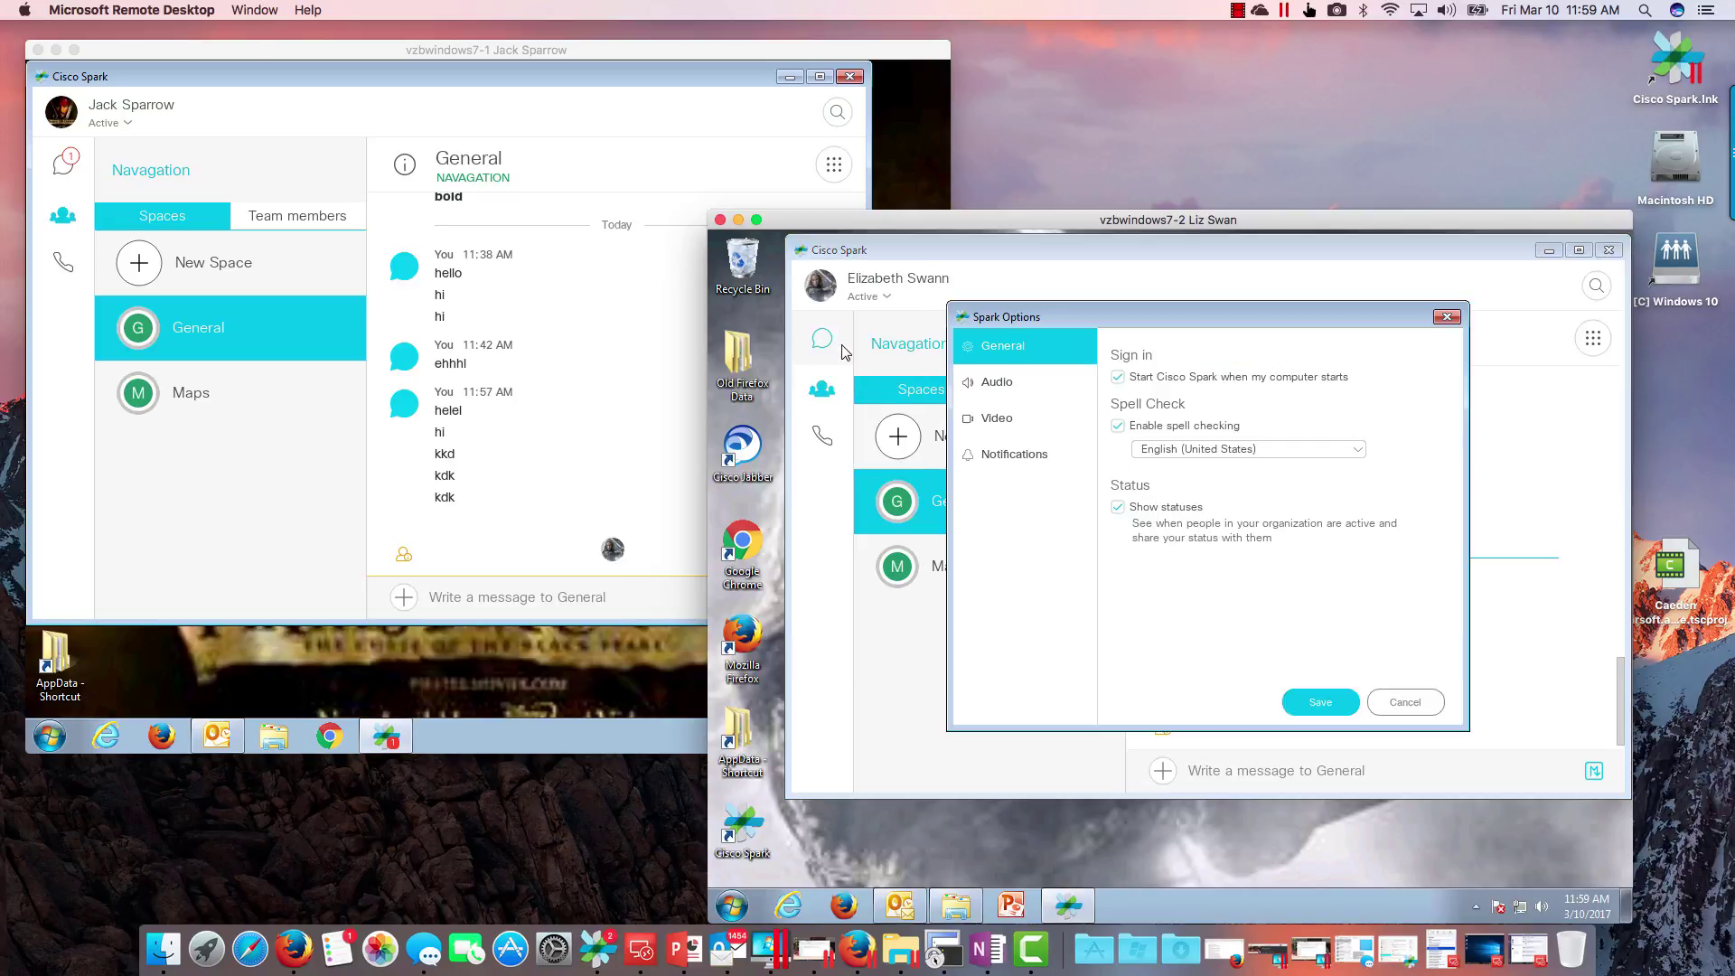
# Step: Show the Notifications page of the Spark Options window
pyautogui.click(1031, 456)
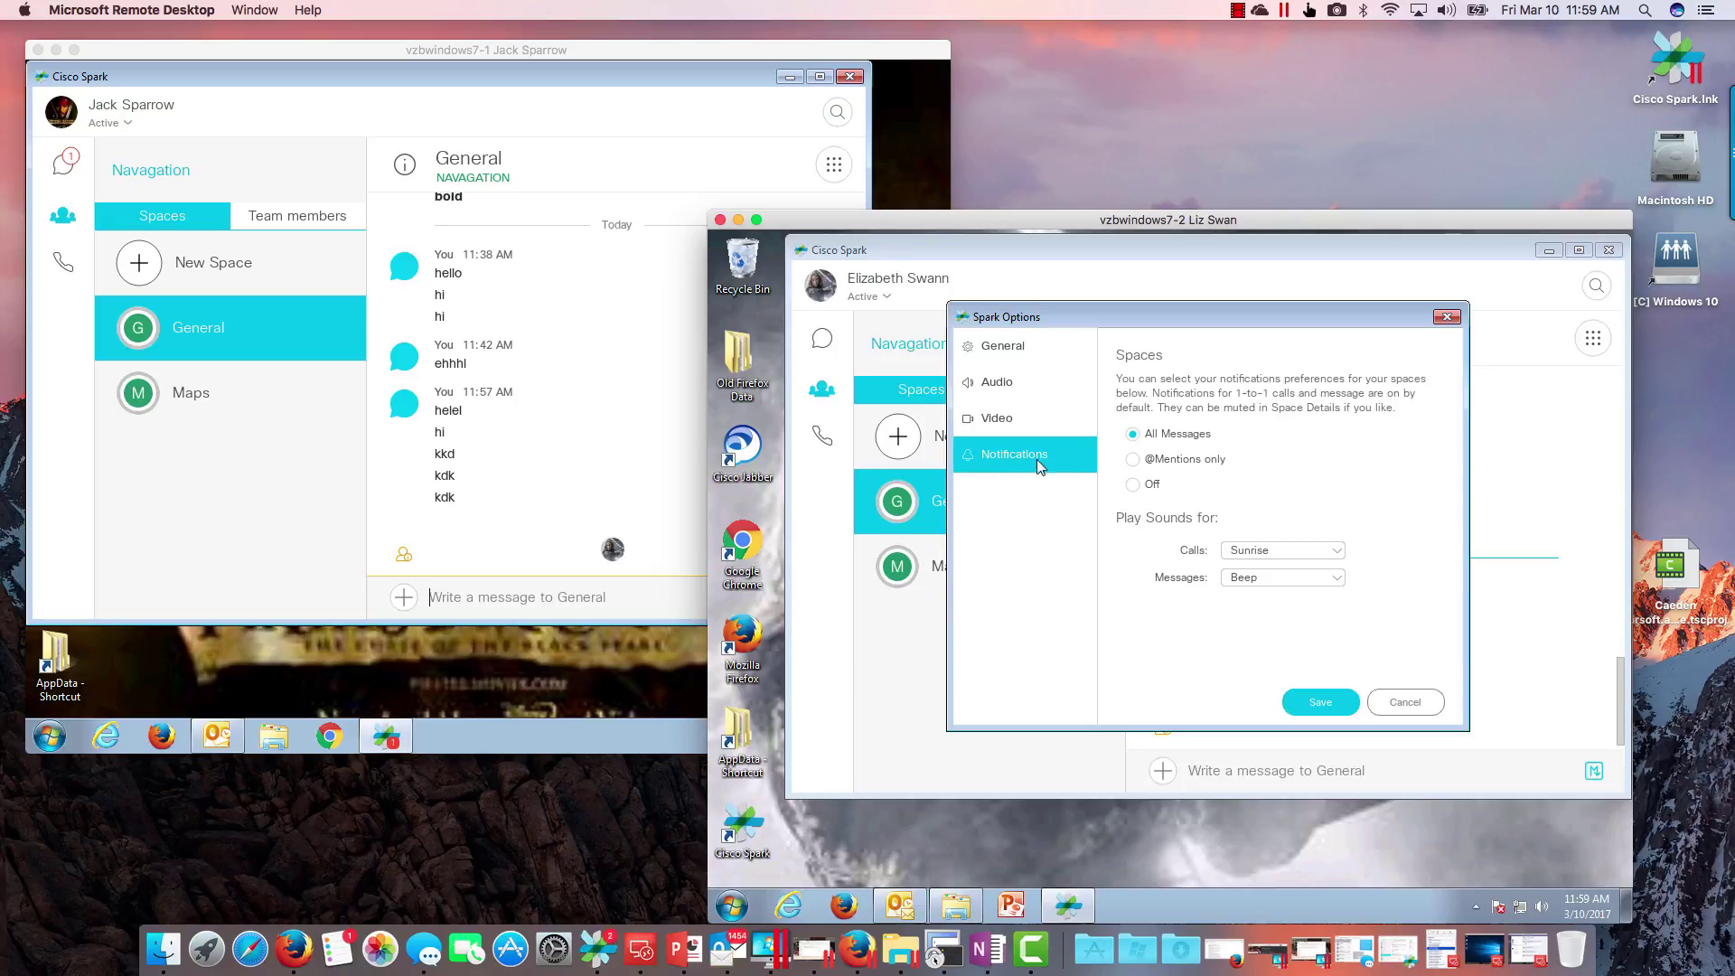